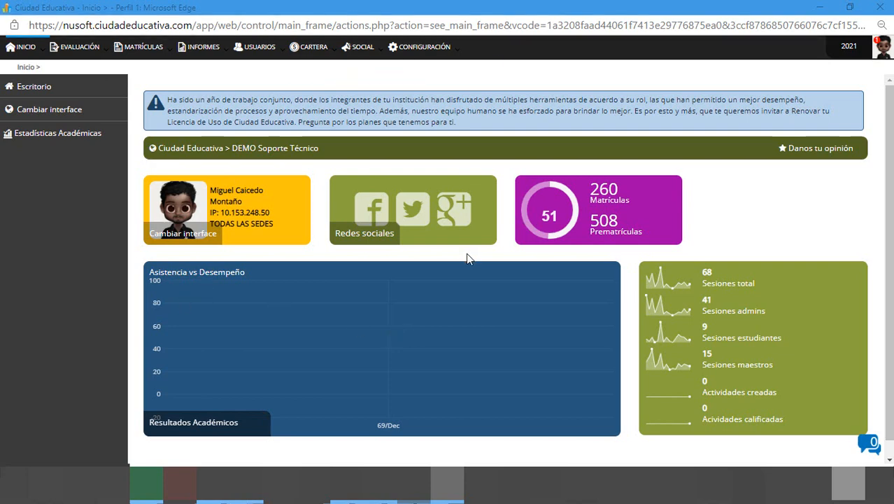
# Open the list of custom field groups and start a new group
pyautogui.click(426, 48)
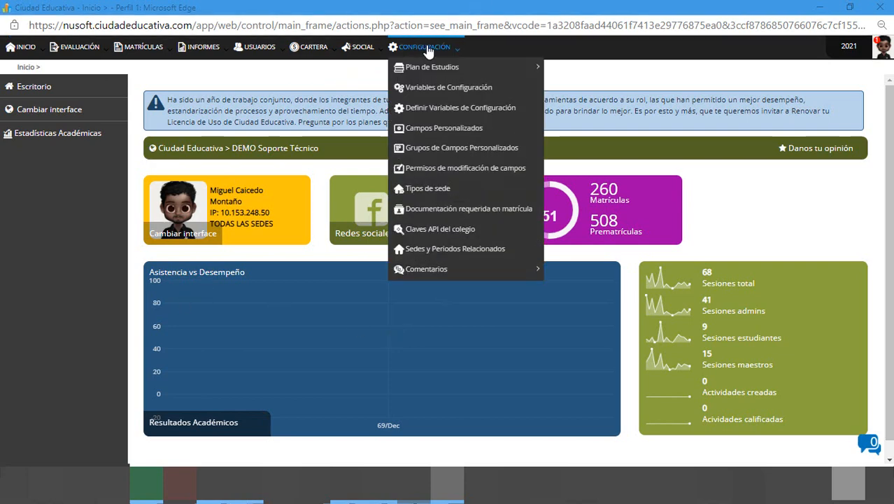
pyautogui.click(448, 153)
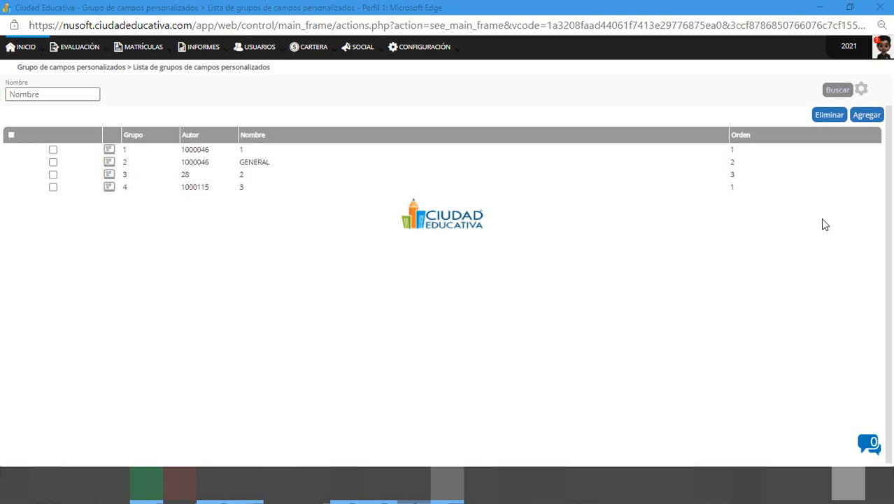
pyautogui.click(872, 121)
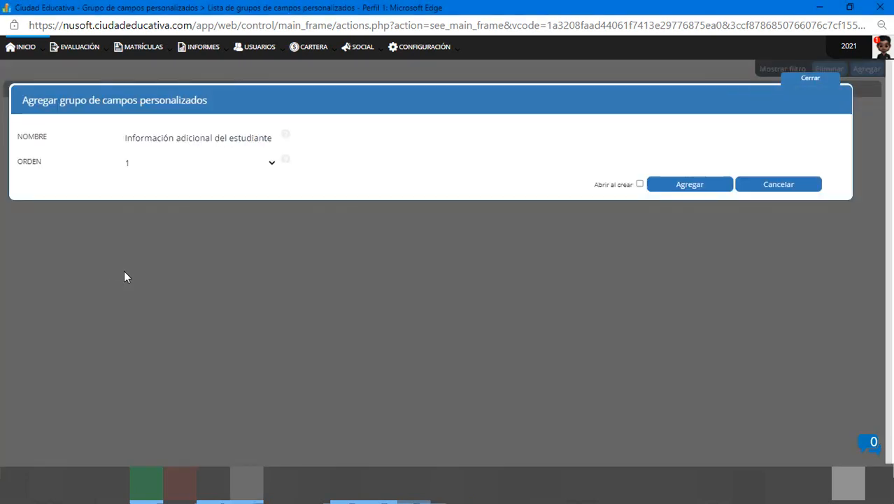
# Add a custom field group named "Información adicional del estudiante" with order 1
pyautogui.press('Tab')
pyautogui.write('Info')
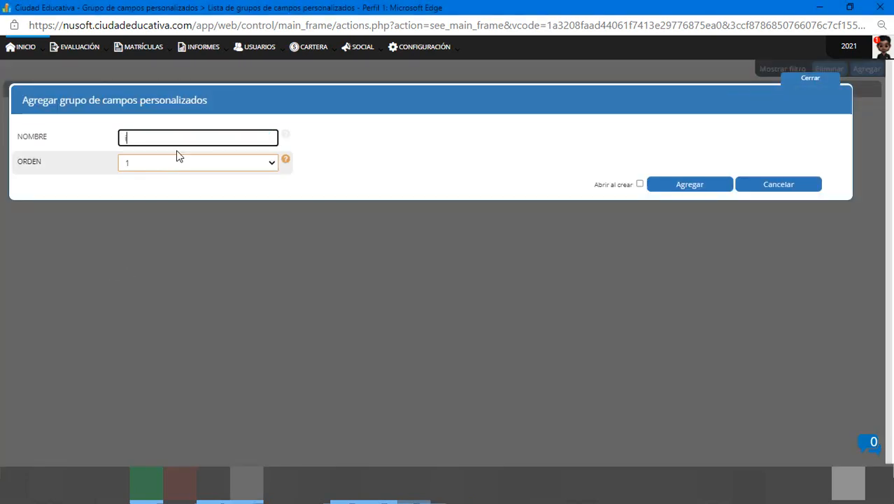
pyautogui.press('BackSpace')
pyautogui.press('BackSpace')
pyautogui.press('BackSpace')
pyautogui.write('nfor')
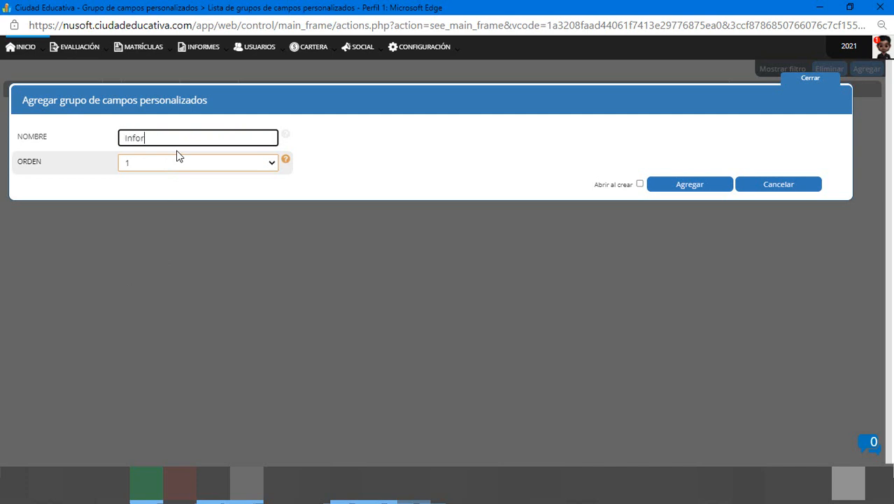
pyautogui.write('mación de')
pyautogui.press('BackSpace')
pyautogui.write('dicional del estud')
pyautogui.press('BackSpace')
pyautogui.press('BackSpace')
pyautogui.press('BackSpace')
pyautogui.press('BackSpace')
pyautogui.write('studiante')
pyautogui.click(159, 163)
pyautogui.click(154, 163)
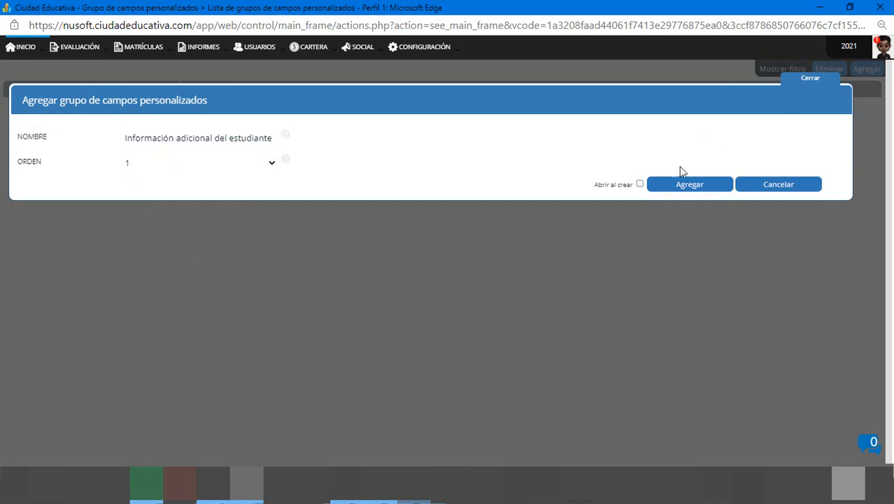
pyautogui.click(682, 184)
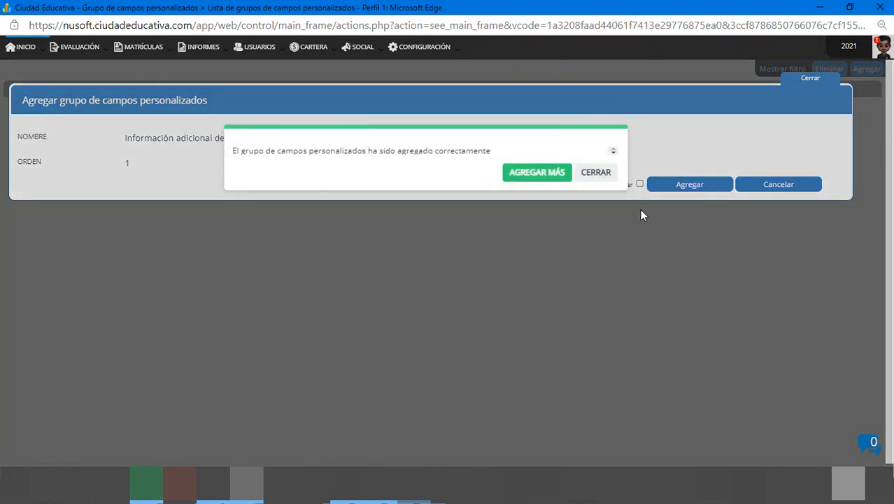
# Add another custom field group named "Información adicional del padre" with order 2
pyautogui.click(529, 178)
pyautogui.click(208, 138)
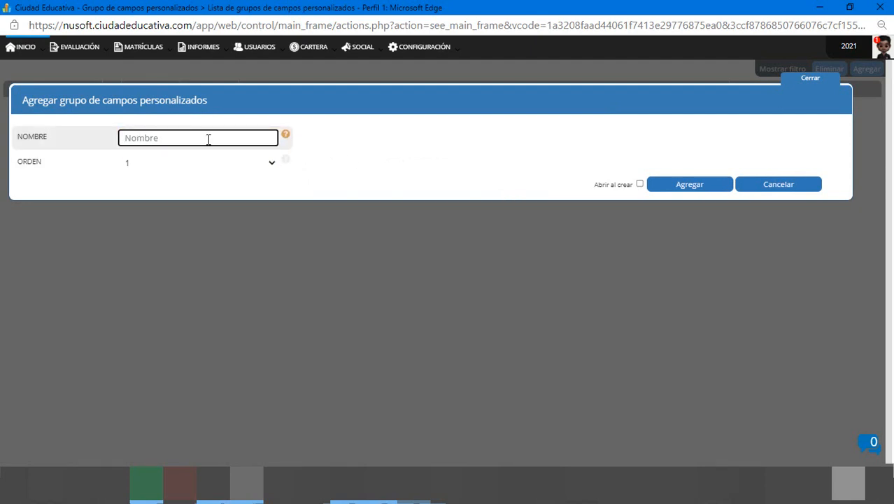
pyautogui.write('Infformación adicional del padre')
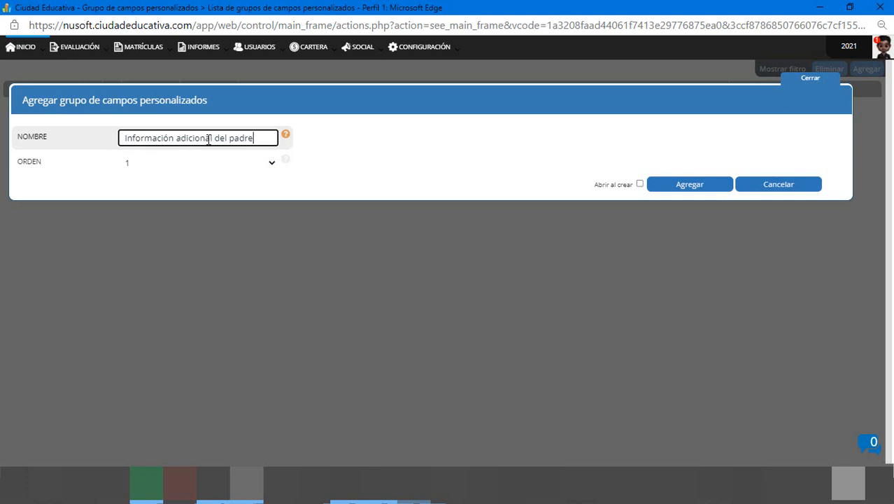
pyautogui.click(168, 164)
pyautogui.click(168, 189)
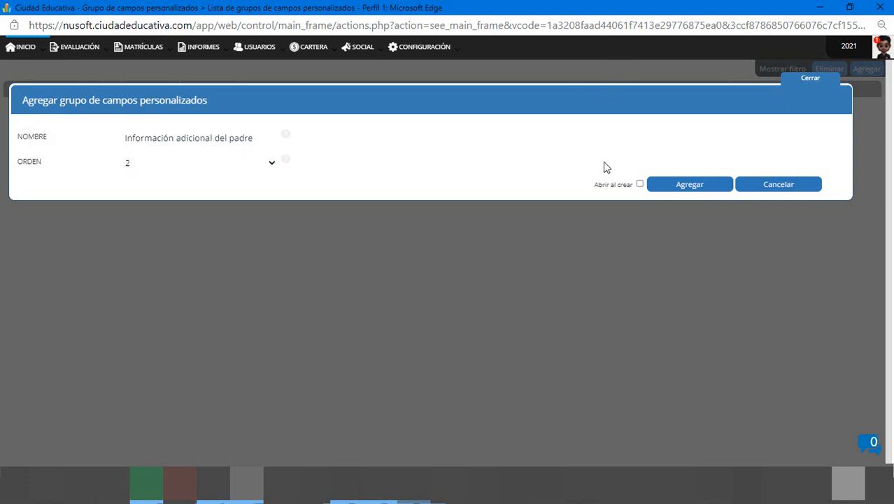
pyautogui.click(677, 187)
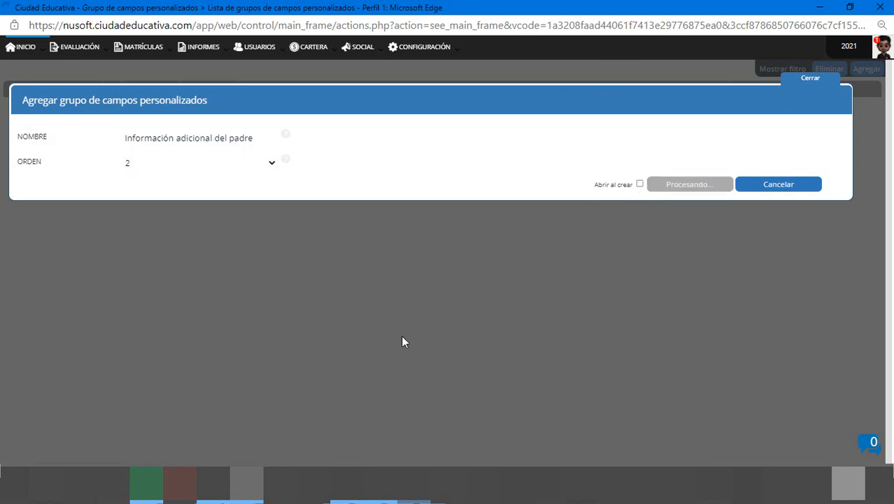
# Add a third group named "Información adicional del la madre" with order 3 and return to the group list
pyautogui.click(545, 175)
pyautogui.click(183, 136)
pyautogui.write('Informarción')
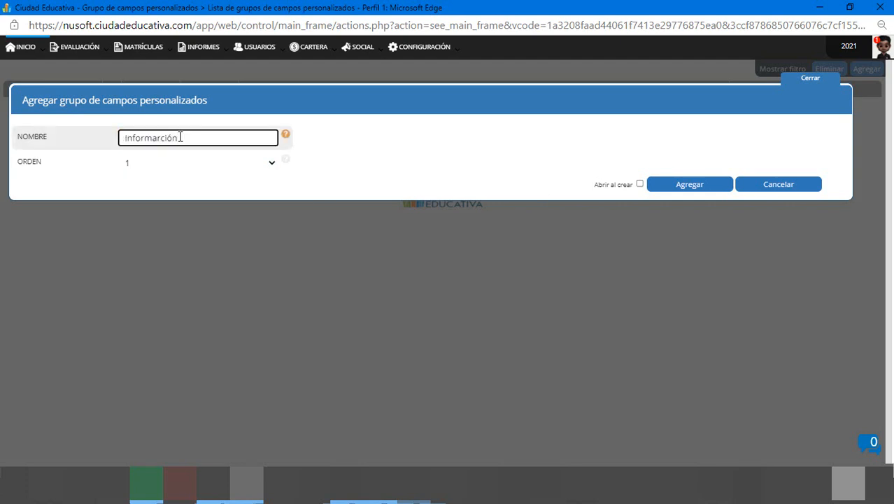
pyautogui.press('BackSpace')
pyautogui.press('BackSpace')
pyautogui.press('BackSpace')
pyautogui.press('BackSpace')
pyautogui.press('BackSpace')
pyautogui.write('ción adicional del la madre')
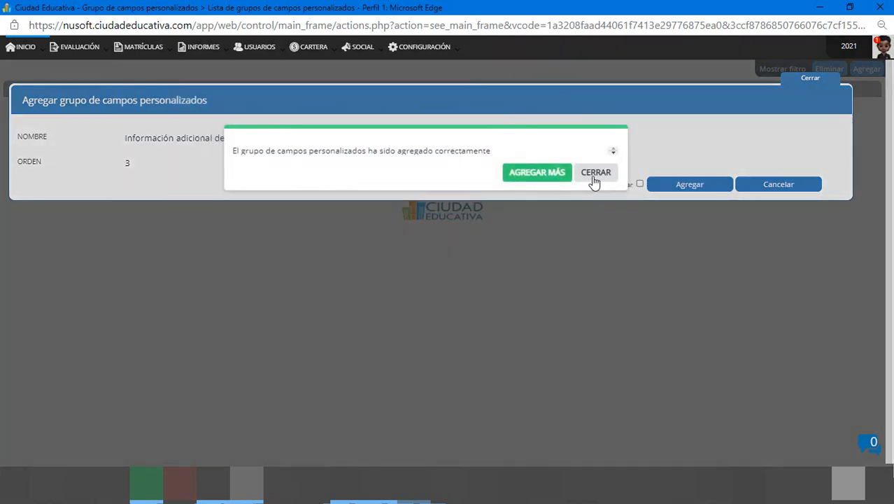
pyautogui.click(595, 174)
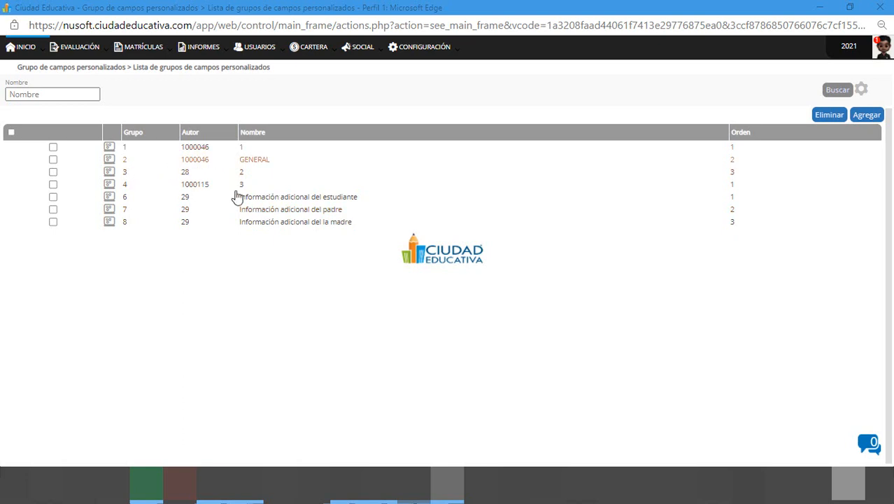
# Open the list of custom fields and start a new custom field
pyautogui.click(426, 47)
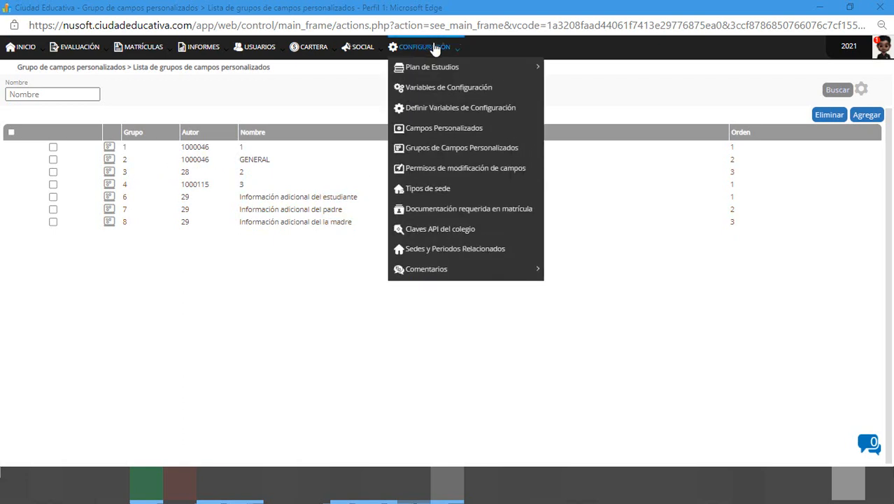
pyautogui.click(436, 132)
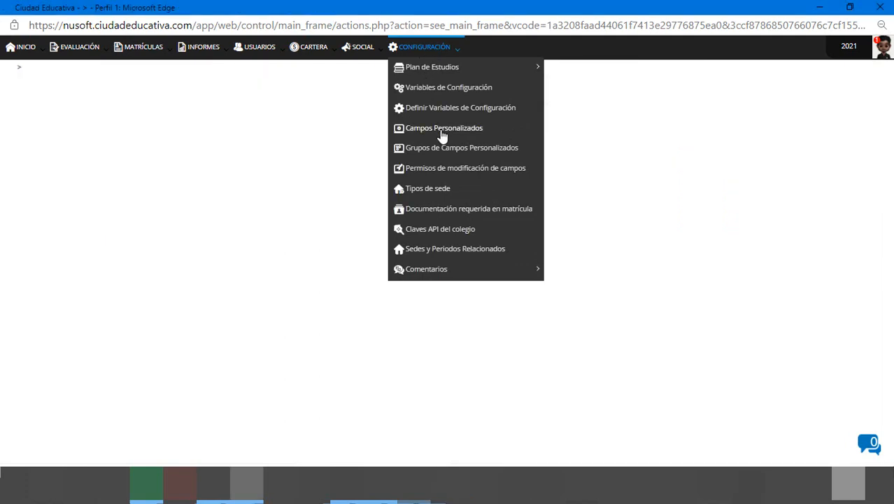
pyautogui.click(867, 116)
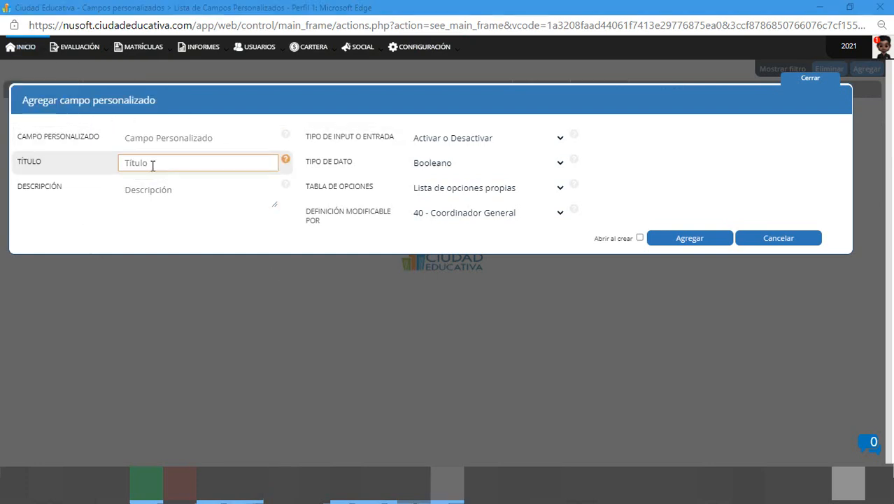
# Enter "color" as the identifier of the new custom field
pyautogui.click(173, 139)
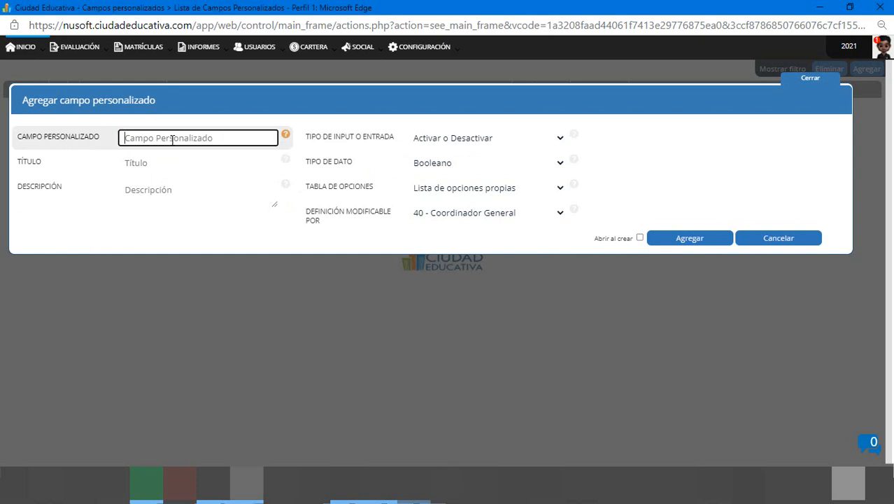
pyautogui.write('_')
pyautogui.press('BackSpace')
pyautogui.write('c')
pyautogui.press('BackSpace')
pyautogui.write('color_')
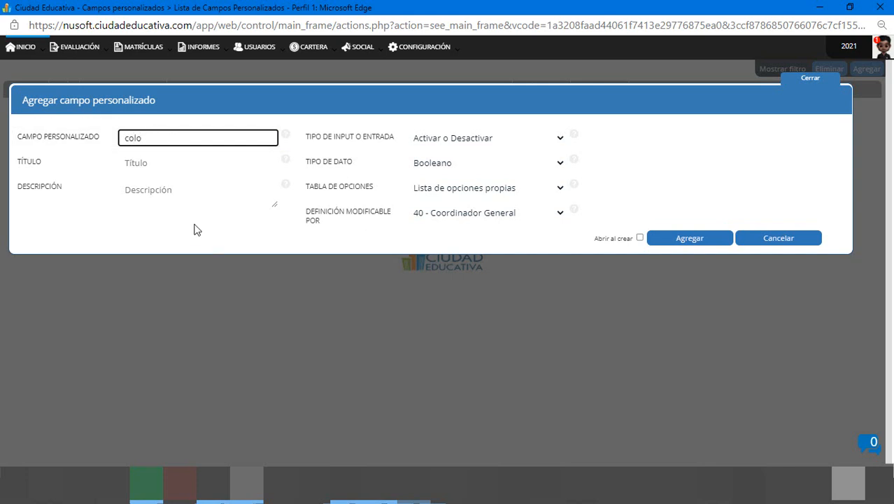
pyautogui.write('r')
# Give the custom field the title "Color favorito" and the description "color favorito"
pyautogui.click(164, 163)
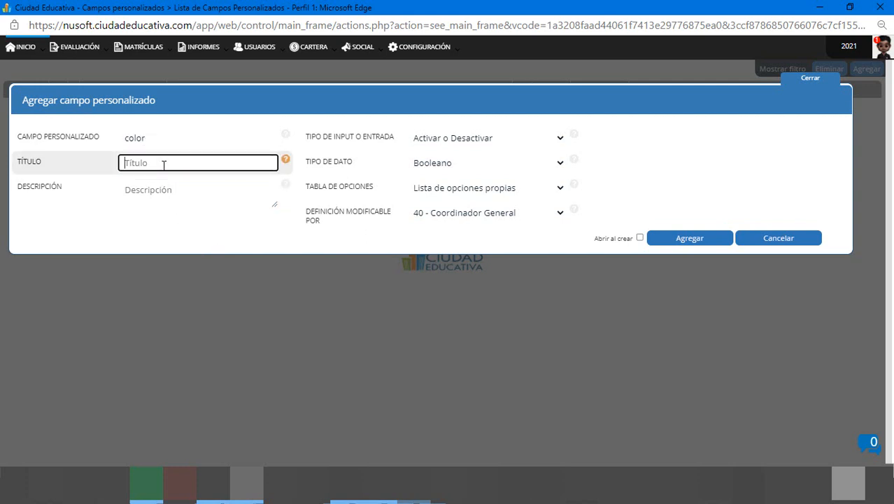
pyautogui.write('Color favorito')
pyautogui.click(148, 186)
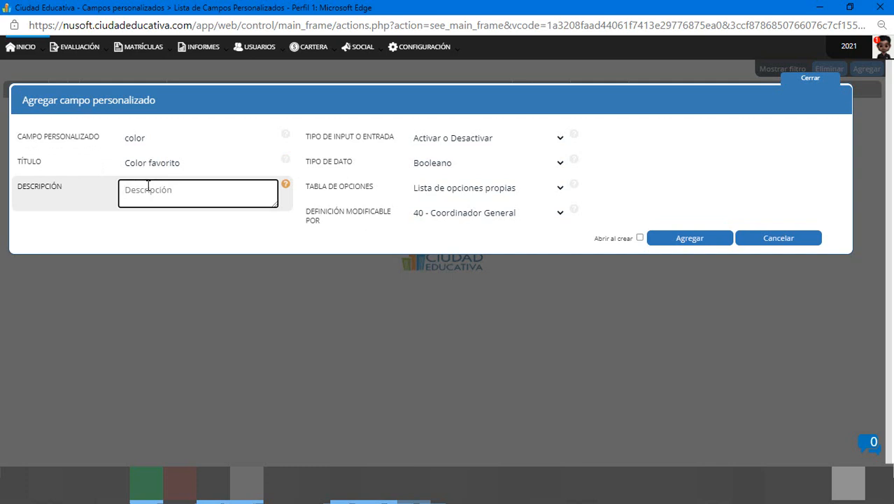
pyautogui.write('color')
pyautogui.press('BackSpace')
pyautogui.press('BackSpace')
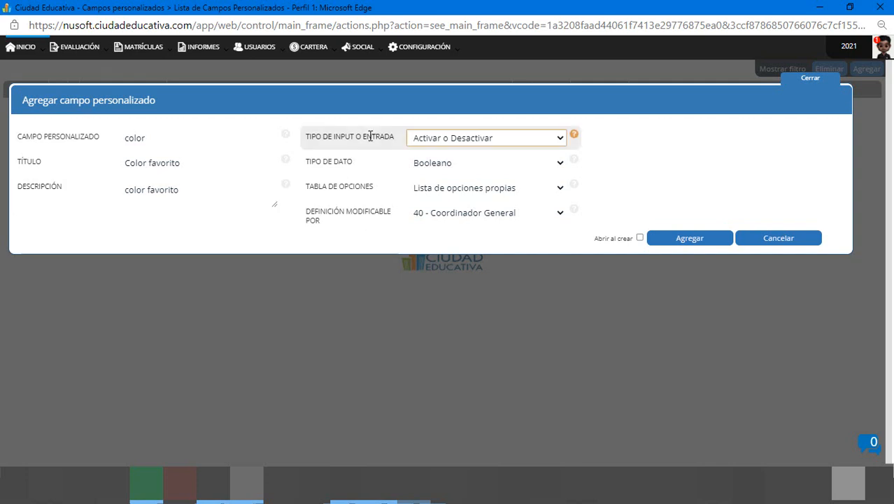
# Review the available input types for the custom field against its title and description
pyautogui.click(422, 142)
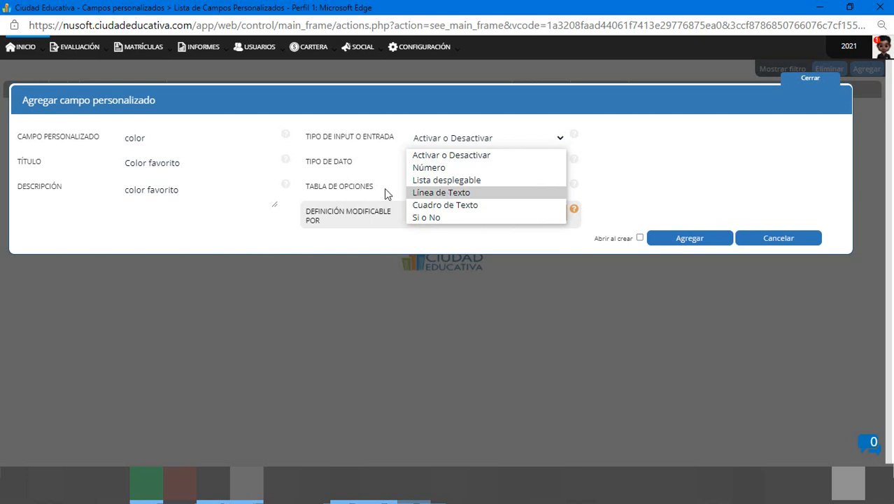
pyautogui.click(283, 161)
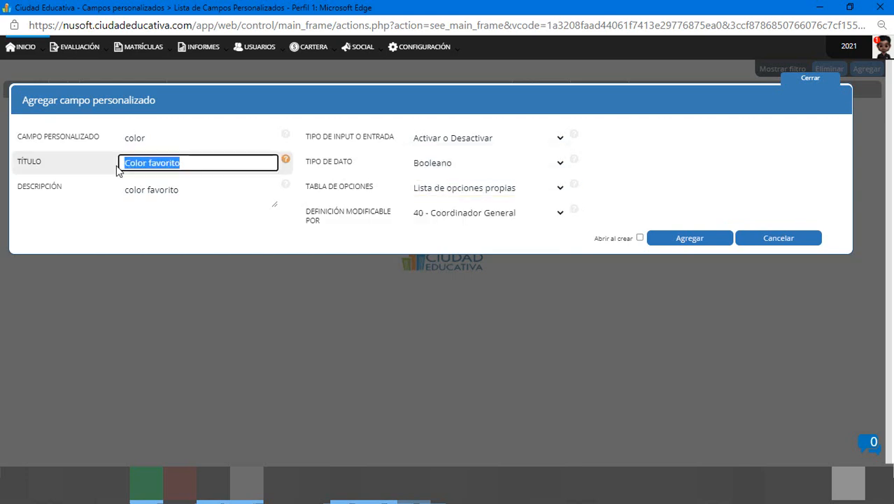
pyautogui.click(449, 163)
pyautogui.click(451, 138)
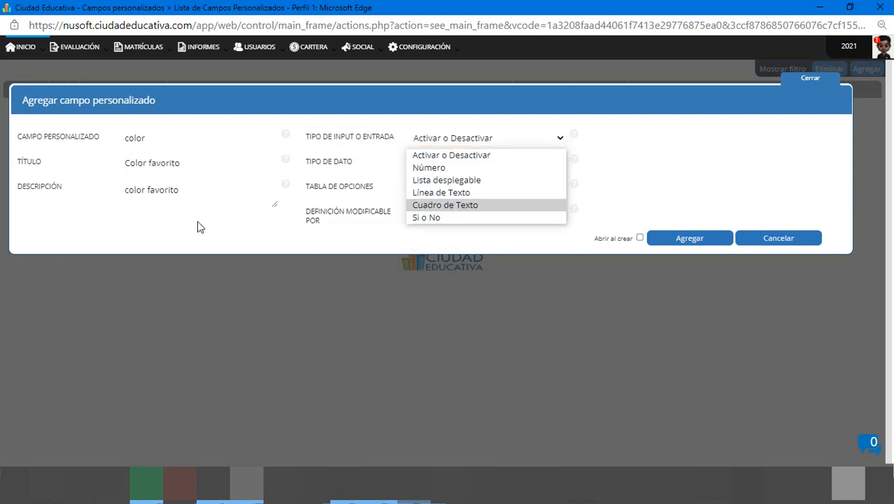
pyautogui.click(208, 192)
pyautogui.moveTo(208, 195); pyautogui.dragTo(110, 194)
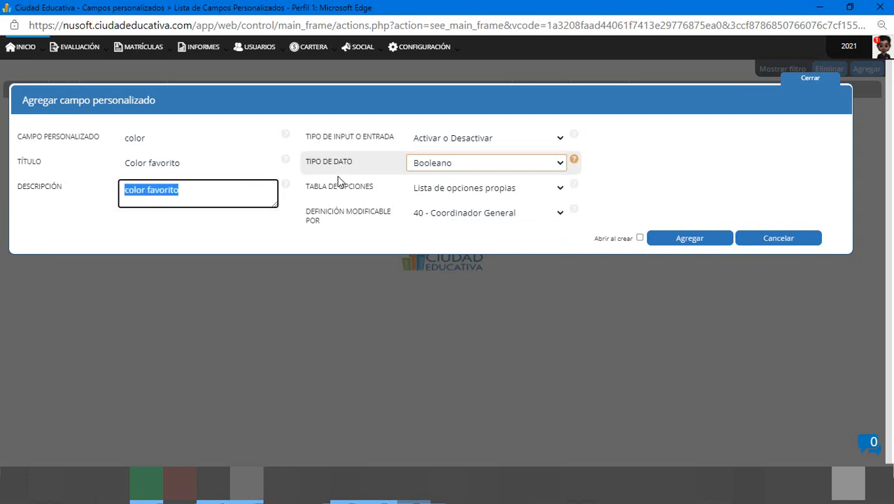
# Set the custom field's data type to Texto
pyautogui.click(440, 142)
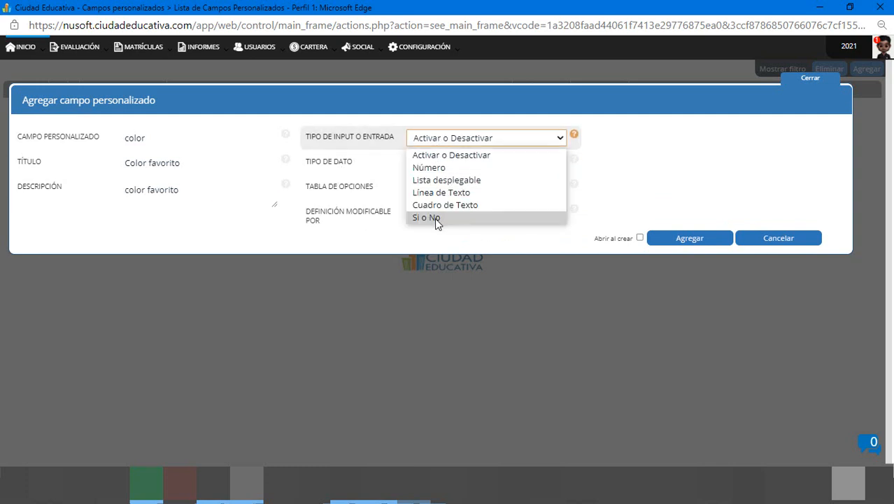
pyautogui.click(443, 163)
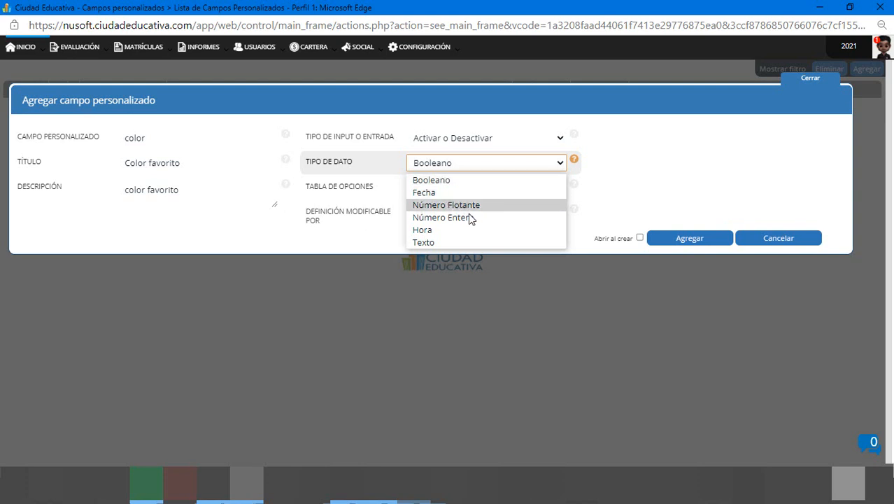
pyautogui.click(434, 243)
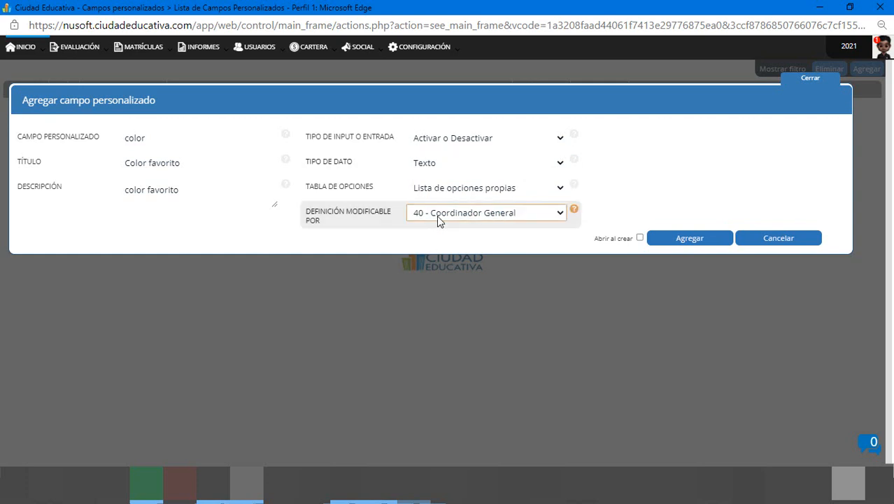
# Examine the available option tables and how they relate to the drop-down list input type
pyautogui.click(447, 189)
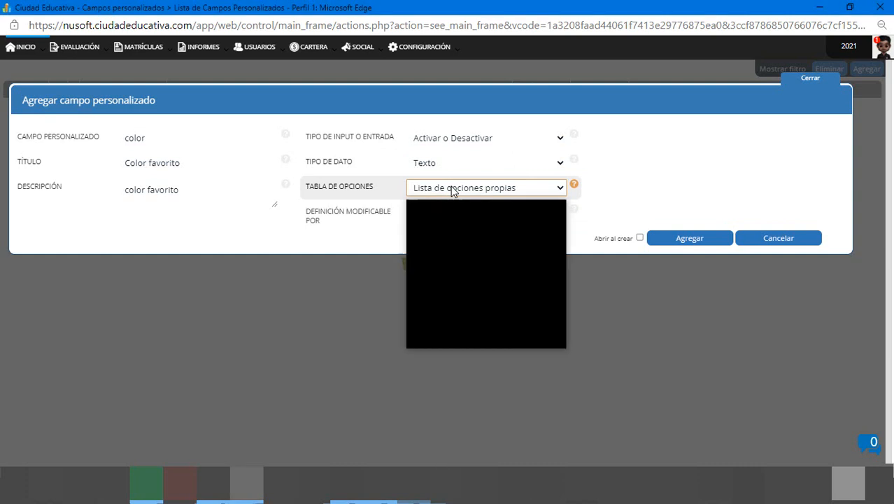
pyautogui.click(429, 147)
pyautogui.click(430, 146)
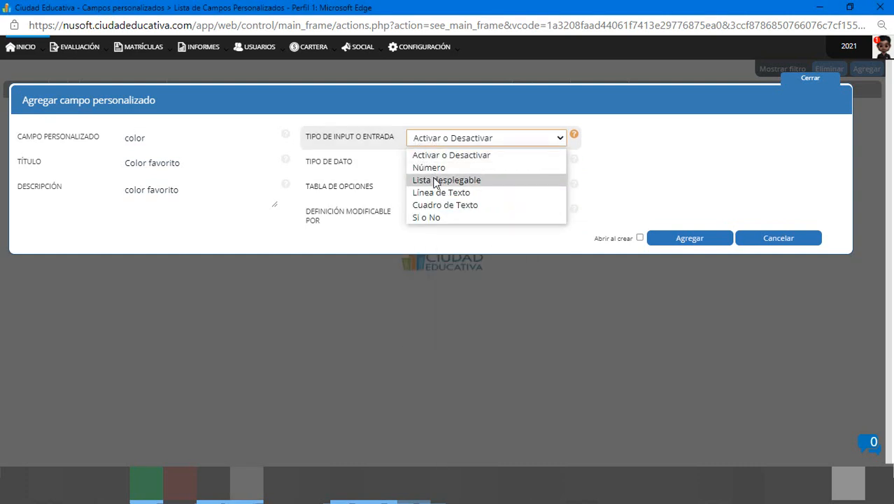
pyautogui.click(403, 195)
pyautogui.click(455, 189)
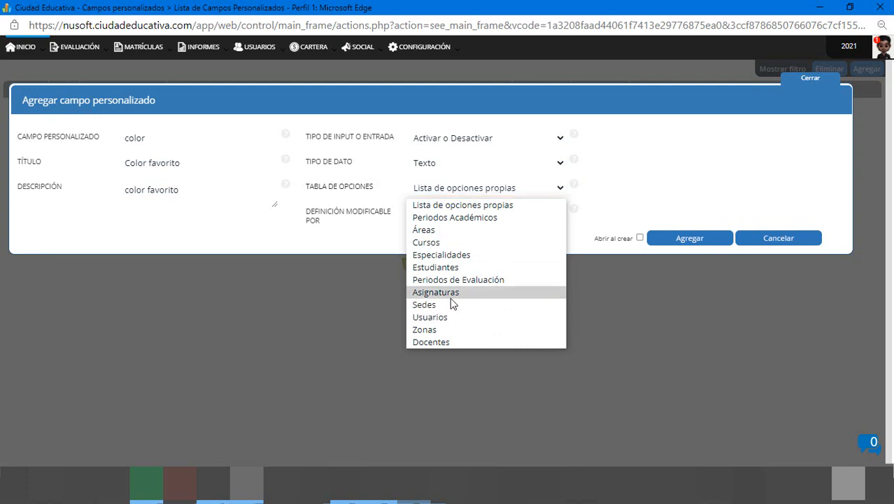
pyautogui.click(329, 278)
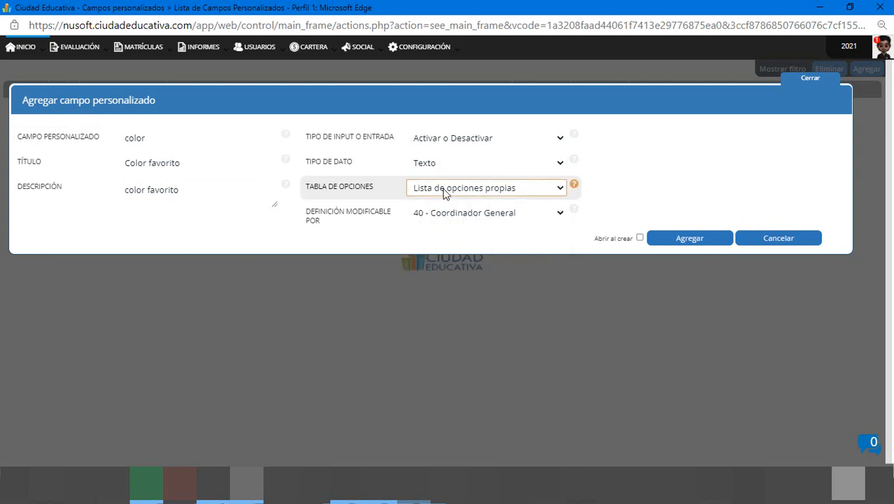
# Set the custom field's input type to Línea de Texto
pyautogui.click(443, 190)
pyautogui.click(442, 191)
pyautogui.click(467, 140)
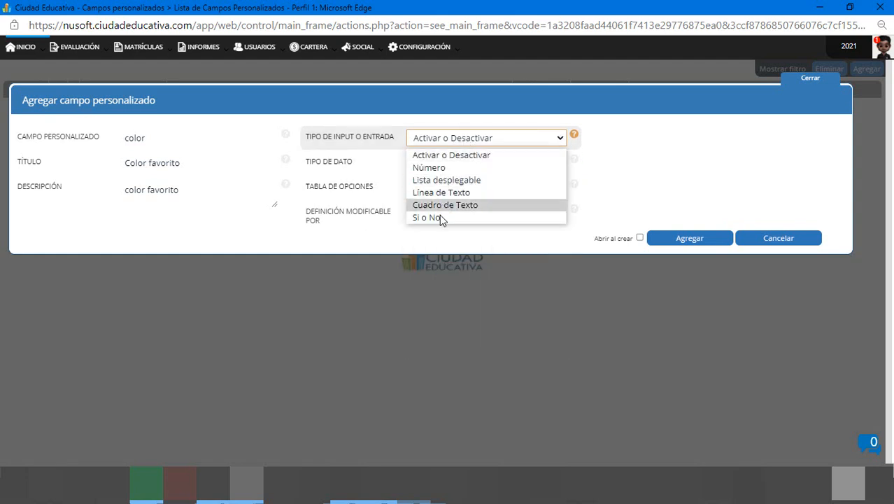
pyautogui.click(439, 193)
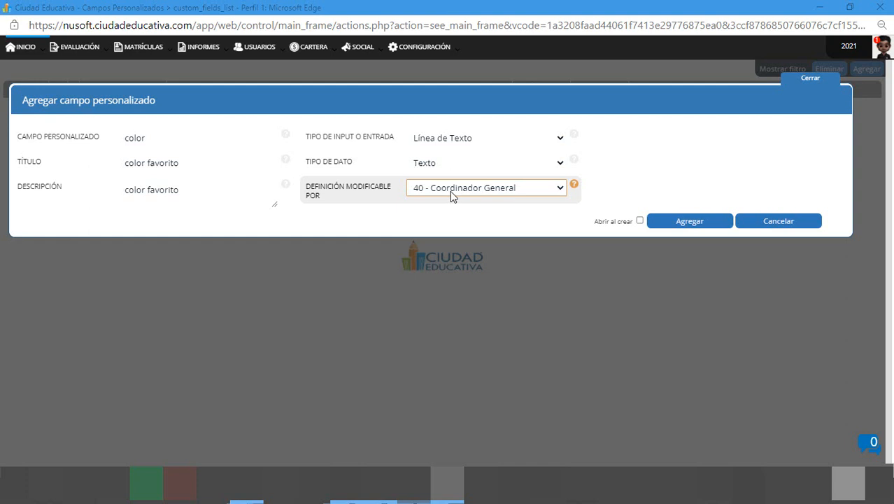
# Make the "color favorito" field's definition modifiable by 80 - Jefe de Sistemas and add the field
pyautogui.click(441, 191)
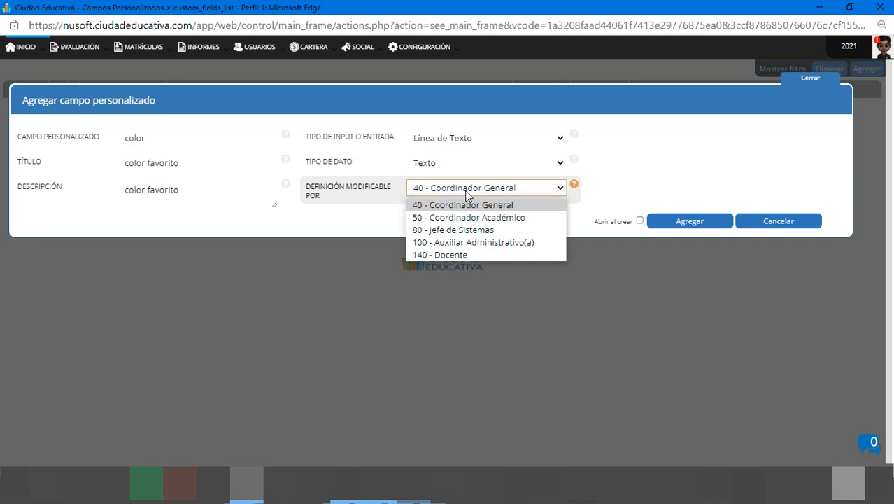
pyautogui.click(448, 230)
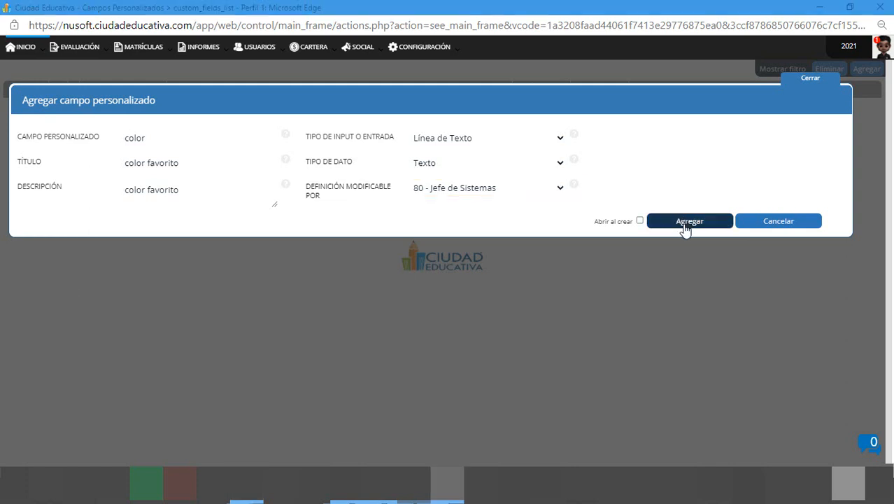
pyautogui.click(685, 227)
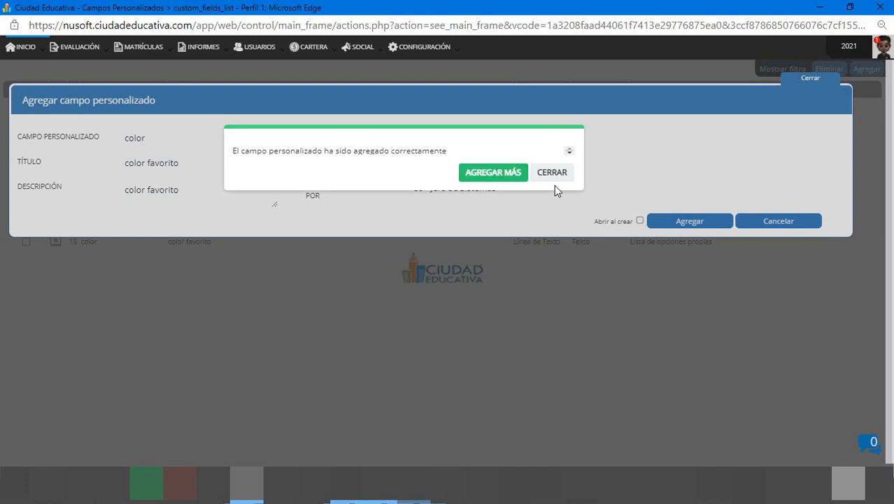
# Add a custom field color_favorito_padre, titled and described "Color favorito del padre", with Línea de Texto input, Texto data and 80 - Jefe de Sistemas as modifier
pyautogui.click(493, 173)
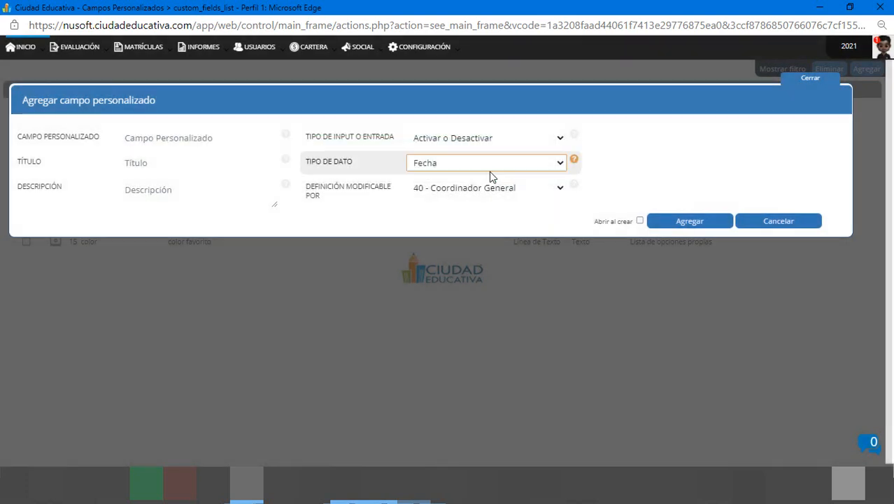
pyautogui.click(133, 133)
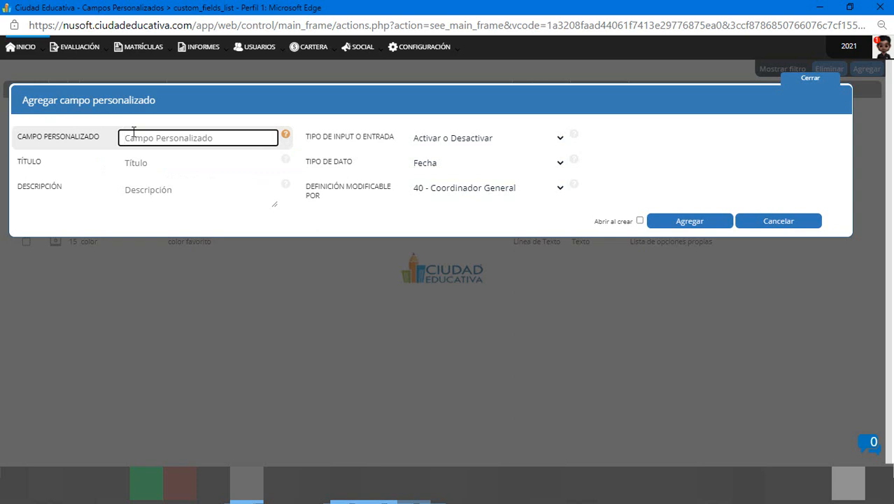
pyautogui.write('color_favotiro_padre')
pyautogui.click(147, 162)
pyautogui.write('Color fa')
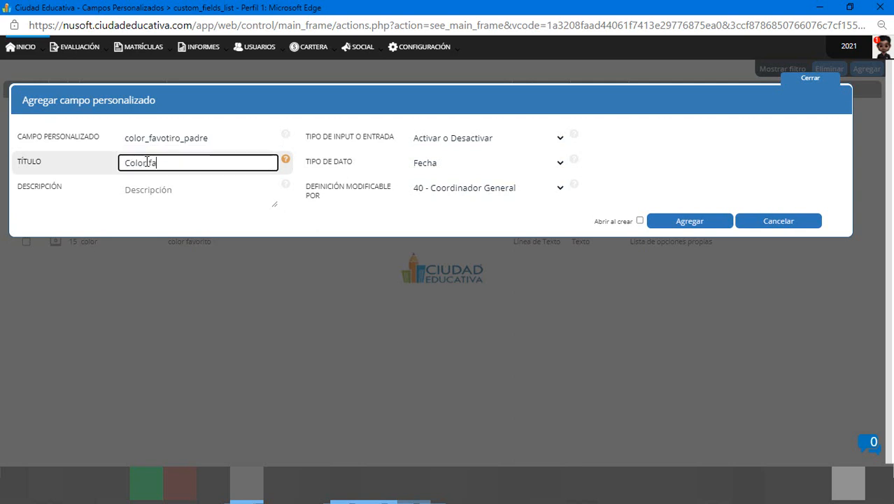
pyautogui.write('vori')
pyautogui.press('BackSpace')
pyautogui.press('BackSpace')
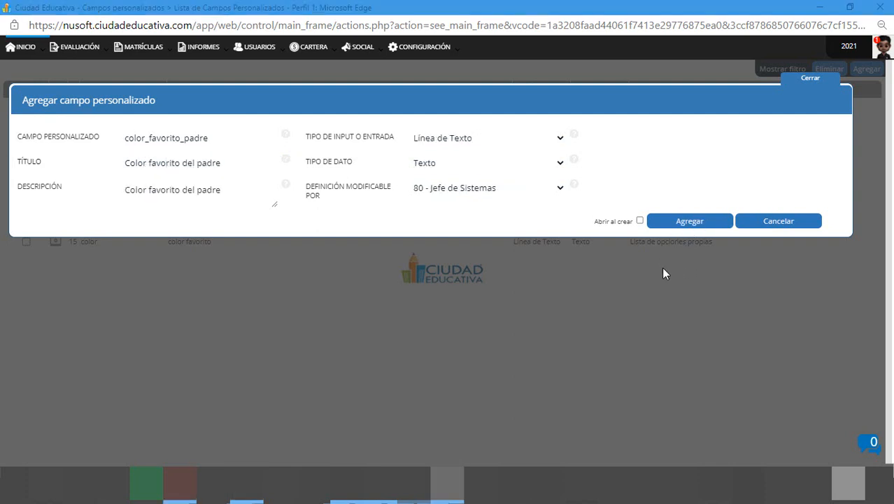
pyautogui.click(689, 221)
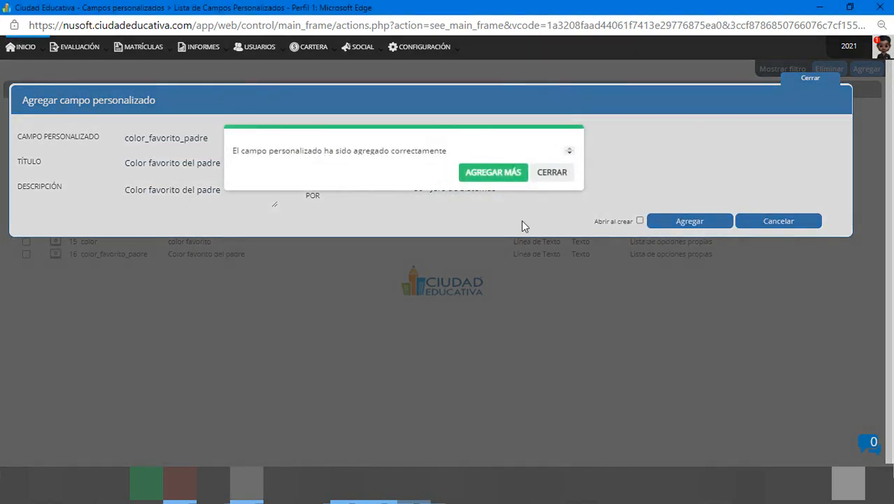
# Start another custom field named color_favorito_madre, with "Color favorito de la madre" as title and description
pyautogui.click(490, 173)
pyautogui.click(167, 138)
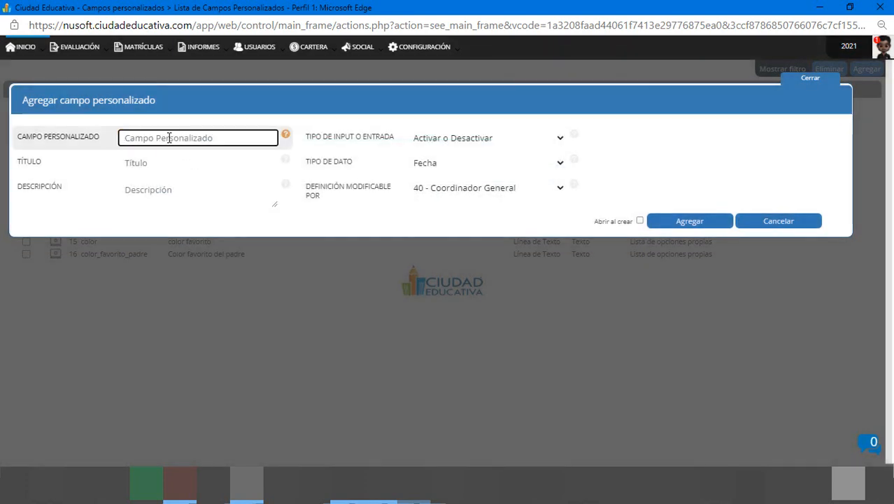
pyautogui.write('colo')
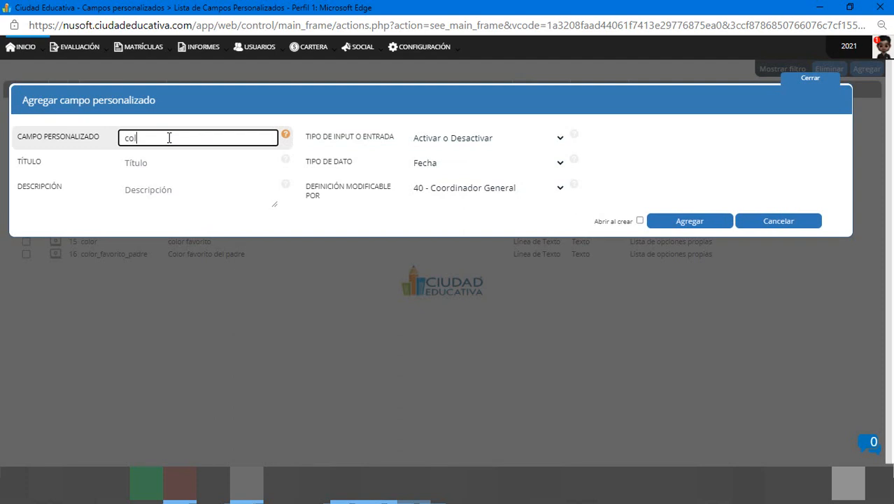
pyautogui.write('r_favorito_madre')
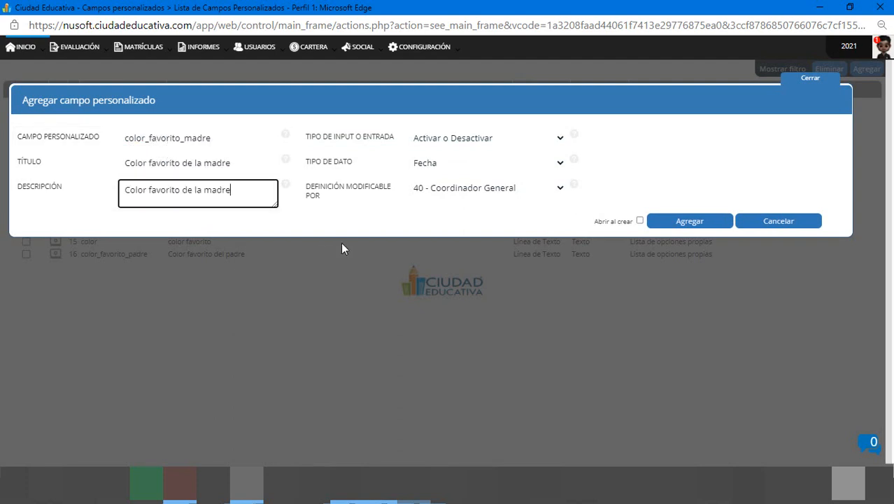
# Set the mother's field to Línea de Texto input, Texto data and modifiable by 80 - Jefe de Sistemas, and add it
pyautogui.click(490, 138)
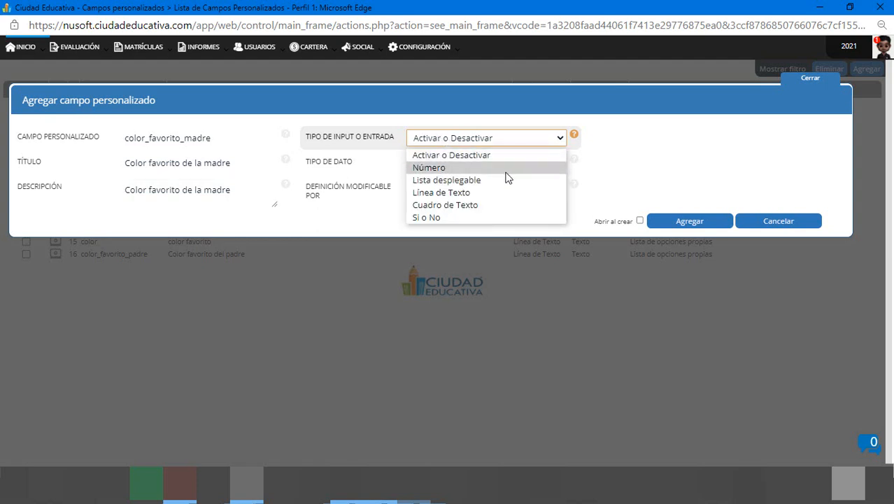
pyautogui.click(443, 192)
pyautogui.click(439, 167)
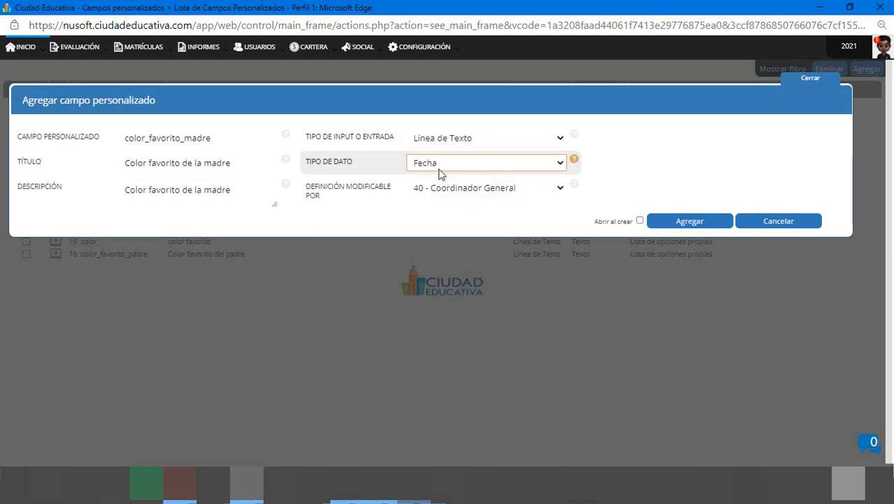
pyautogui.click(434, 241)
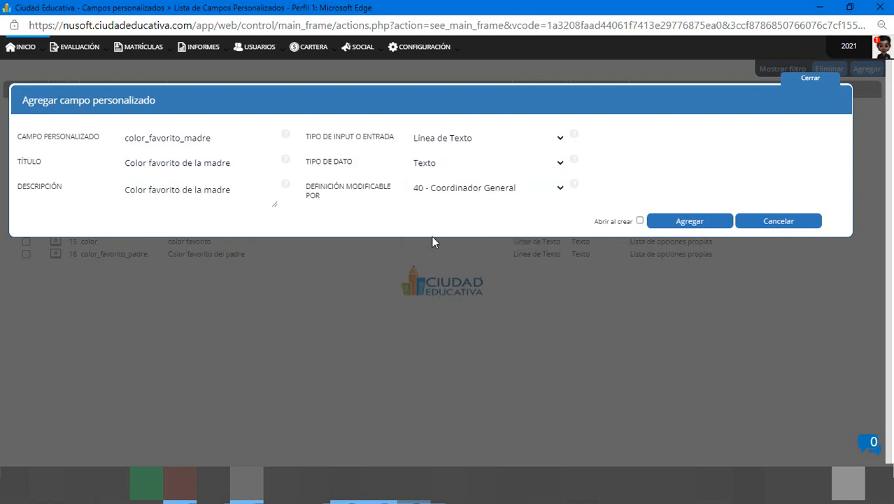
pyautogui.click(422, 190)
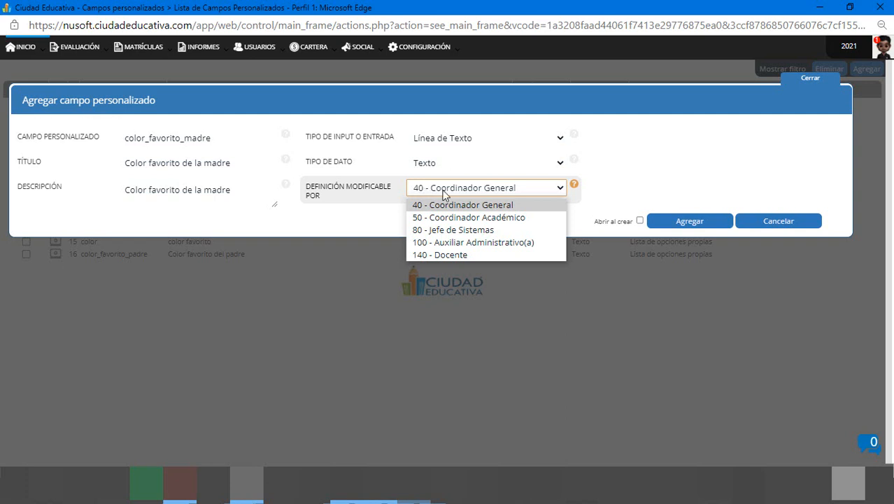
pyautogui.click(453, 230)
pyautogui.click(693, 223)
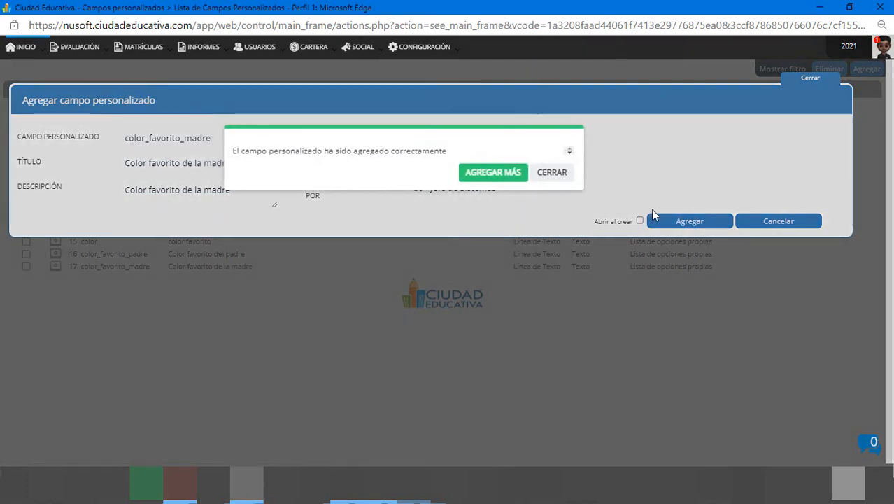
pyautogui.click(552, 173)
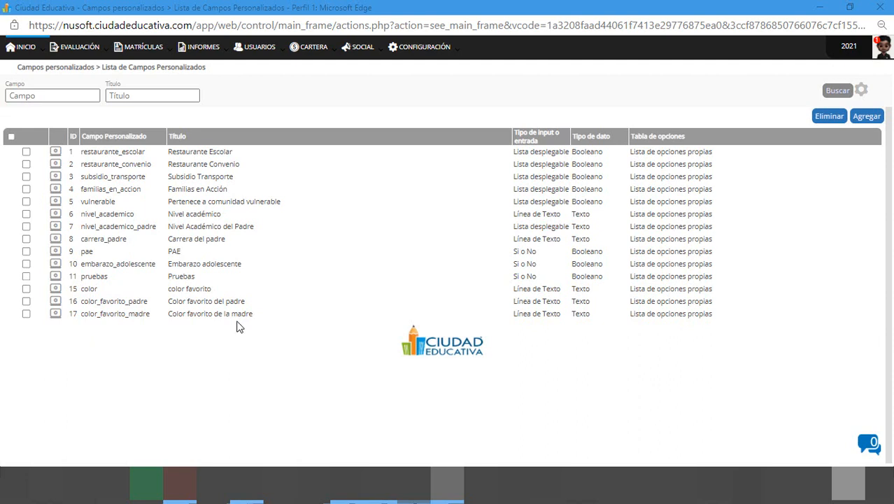
# Start a table association for the "color favorito" field and set its module to Pre-matrículas
pyautogui.click(179, 295)
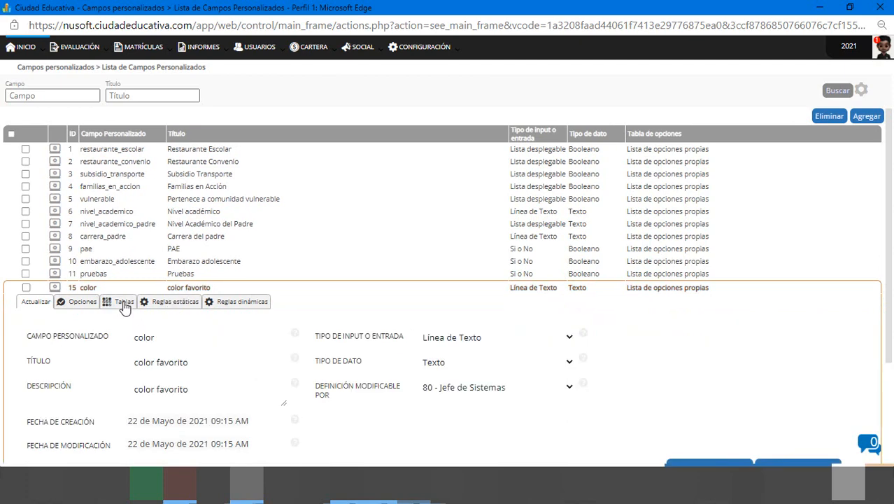
pyautogui.click(124, 306)
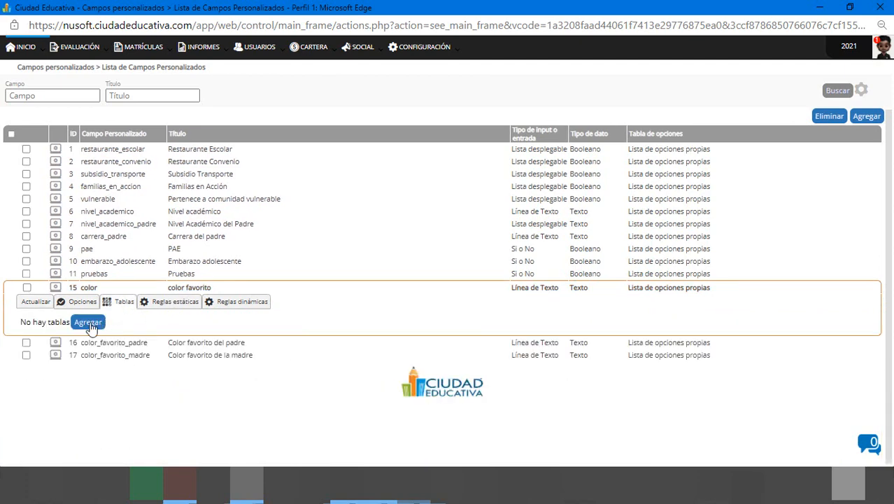
pyautogui.click(83, 323)
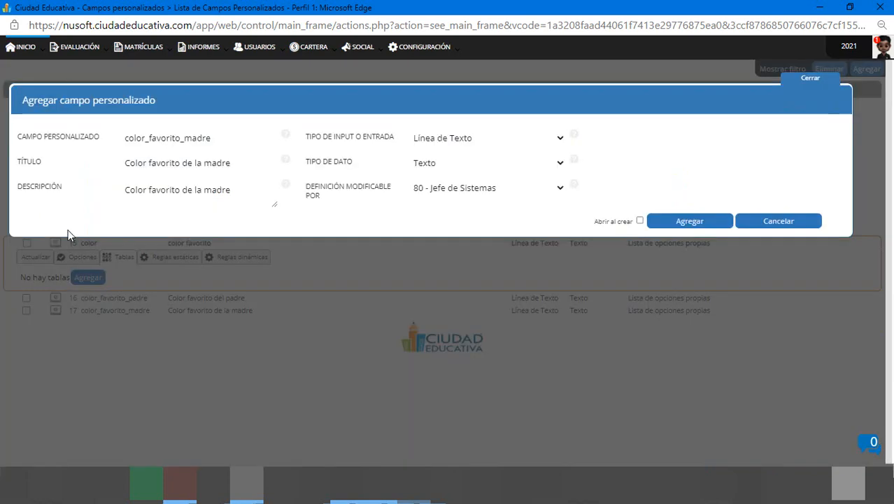
pyautogui.click(40, 170)
pyautogui.moveTo(23, 160); pyautogui.dragTo(178, 169)
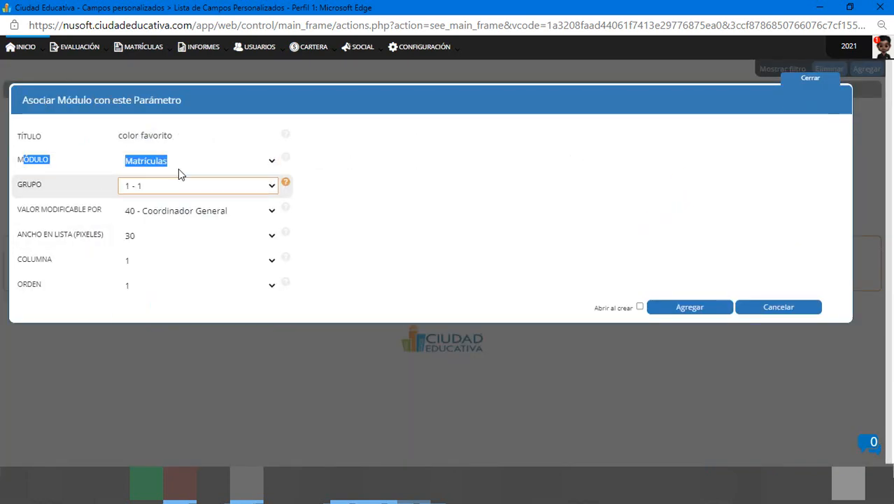
pyautogui.click(175, 158)
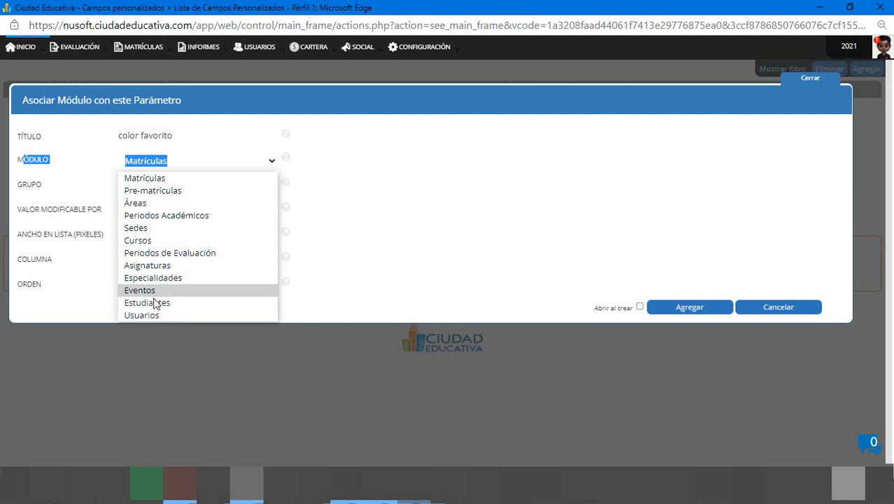
pyautogui.click(147, 193)
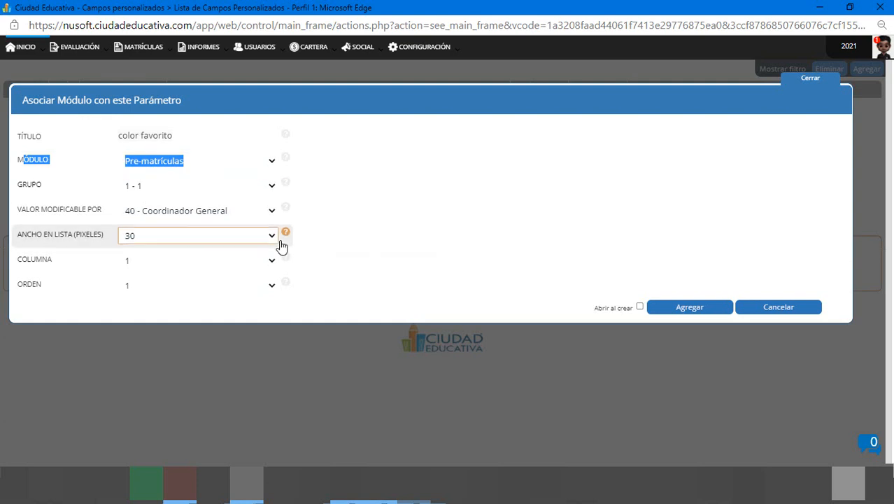
# Add the association with group 6 - Información adicional del estudiante and its value modifiable by 80 - Jefe de Sistemas
pyautogui.click(215, 184)
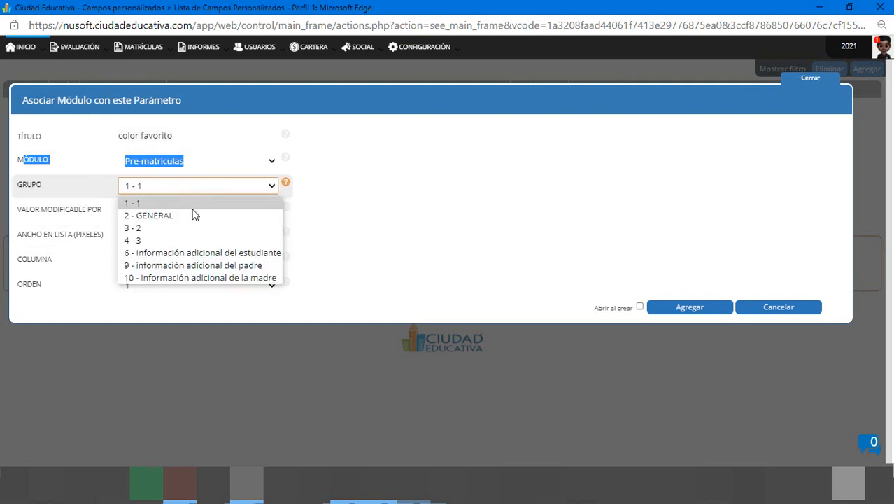
pyautogui.click(179, 253)
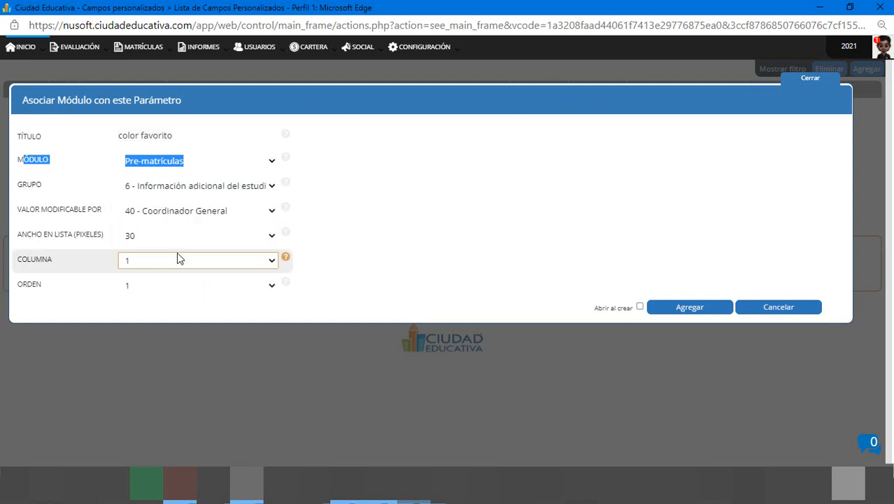
pyautogui.click(52, 259)
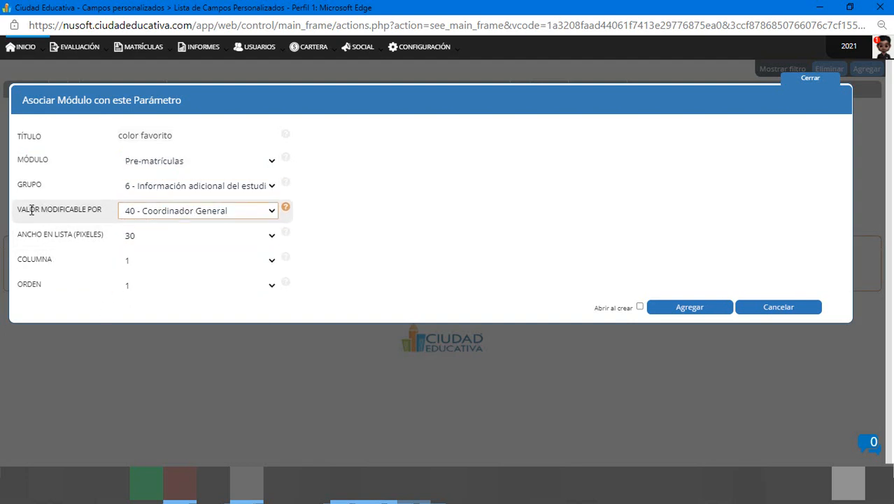
pyautogui.click(141, 215)
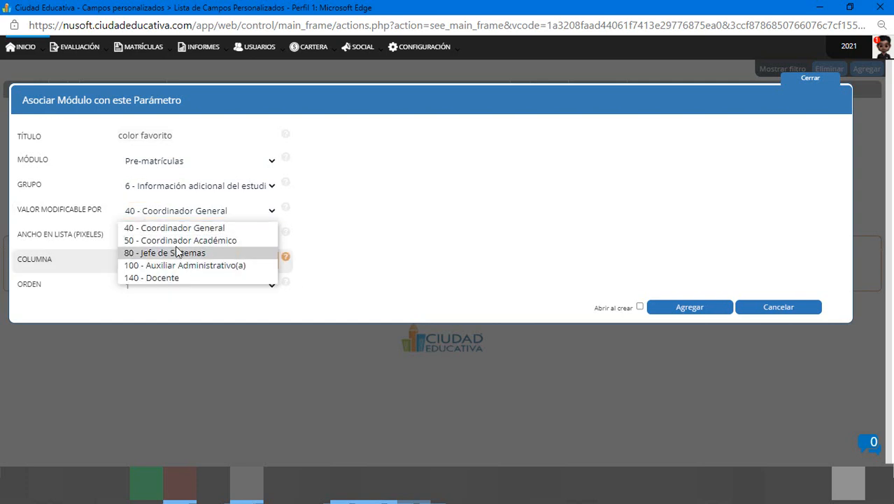
pyautogui.click(180, 253)
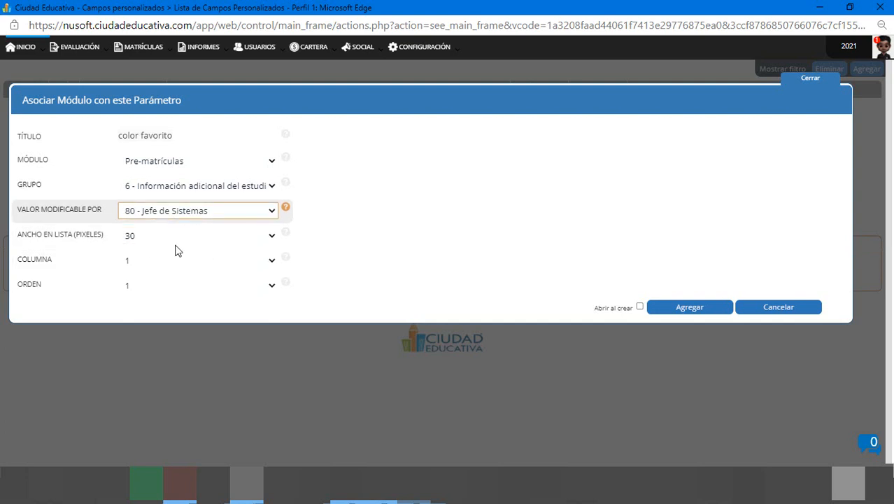
pyautogui.click(152, 287)
pyautogui.click(154, 289)
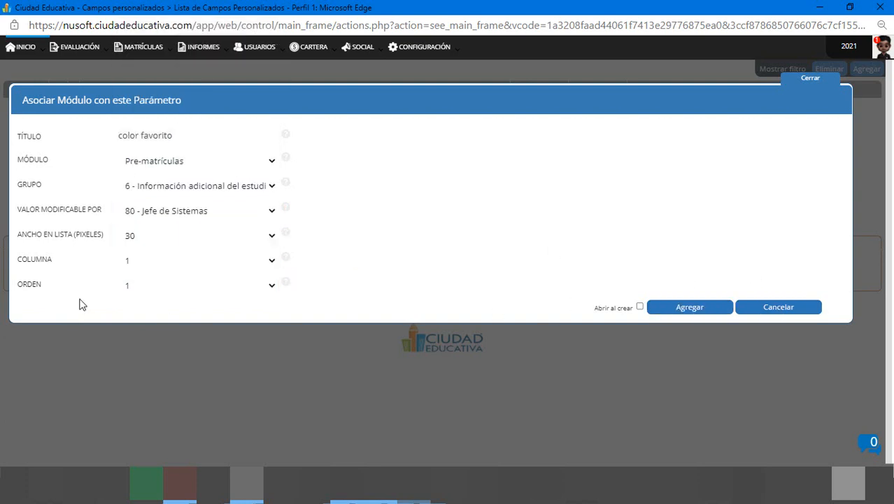
pyautogui.click(660, 312)
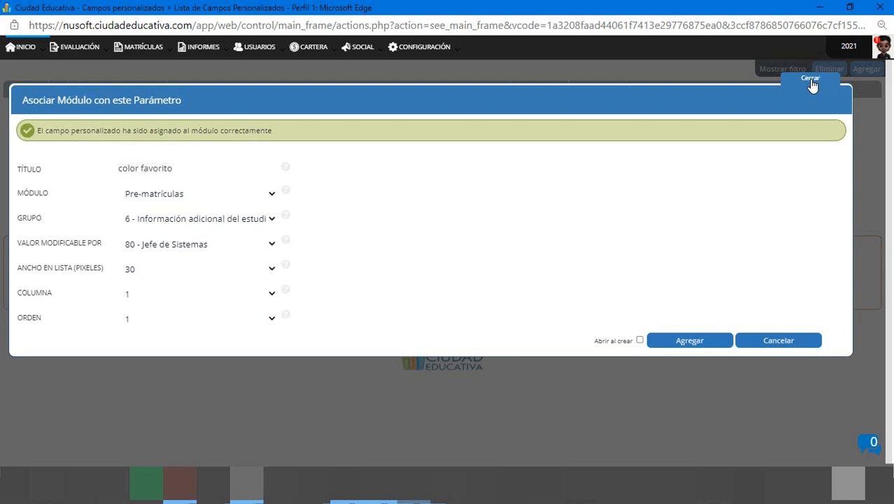
pyautogui.click(812, 82)
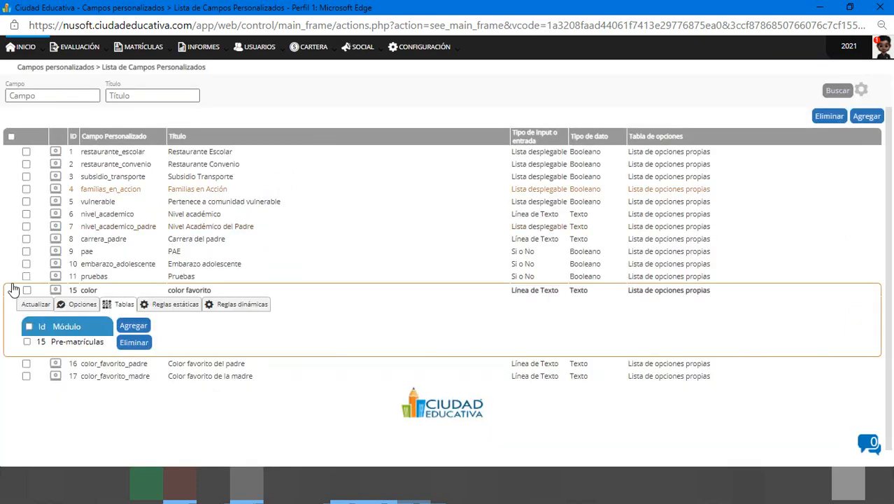
# Start a table association for the "Color favorito del padre" field with module Pre-matrículas and group 9 - información adicional del padre
pyautogui.click(176, 369)
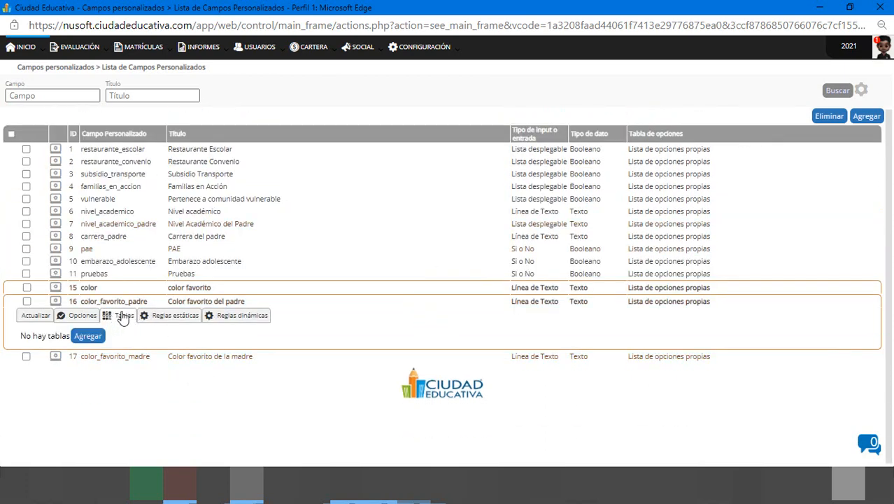
pyautogui.click(85, 336)
pyautogui.click(140, 163)
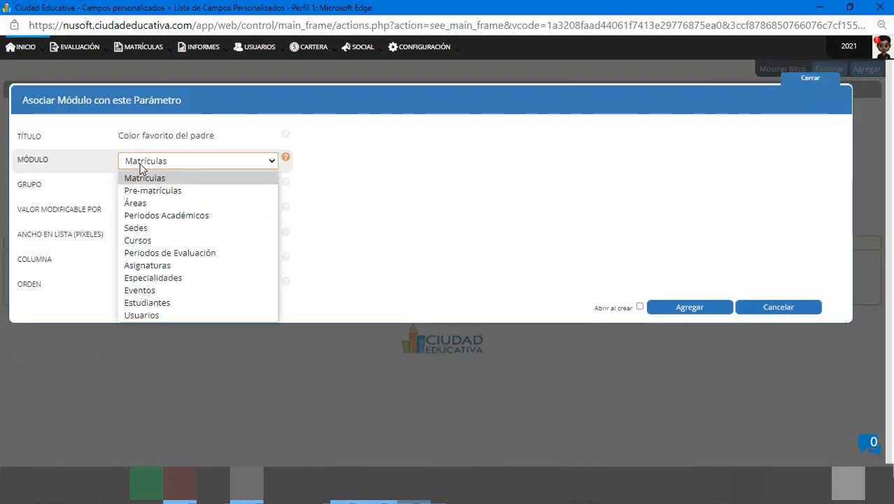
pyautogui.click(162, 191)
pyautogui.click(146, 185)
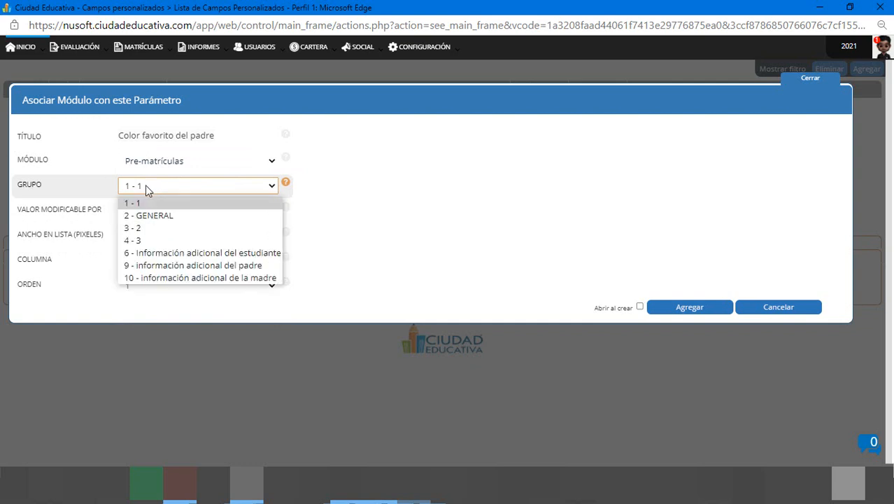
pyautogui.click(240, 269)
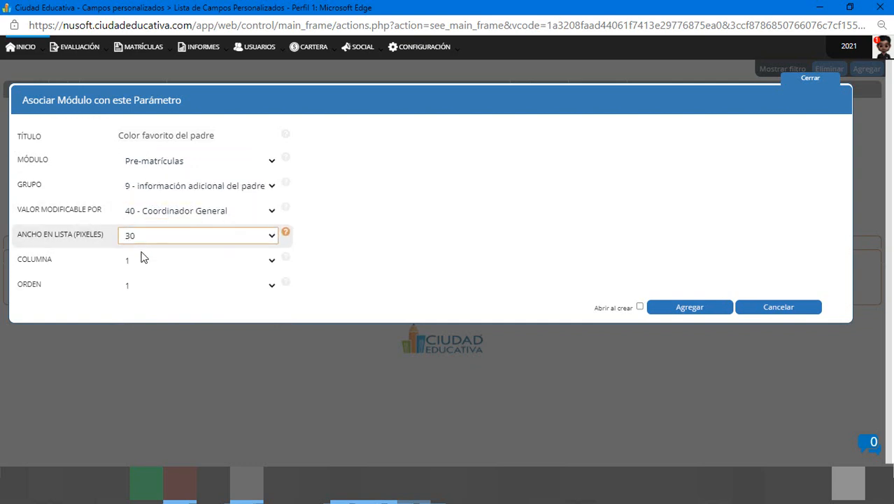
# Make the father's field value modifiable by 80 - Jefe de Sistemas, set its order to 2, and add the association
pyautogui.click(145, 212)
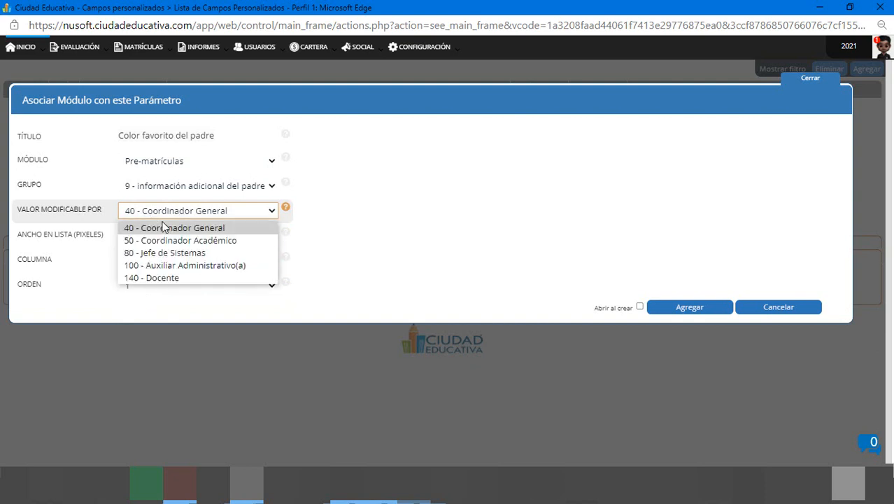
pyautogui.click(175, 253)
pyautogui.click(150, 284)
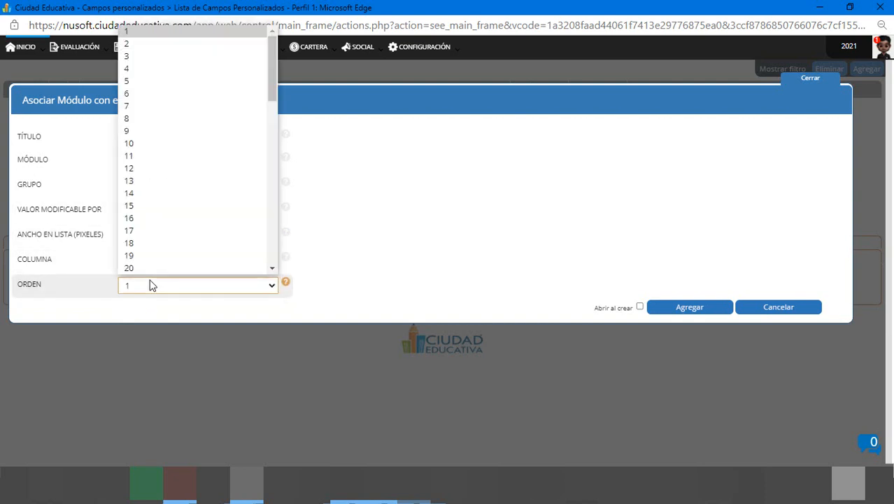
pyautogui.press('Down')
pyautogui.press('Return')
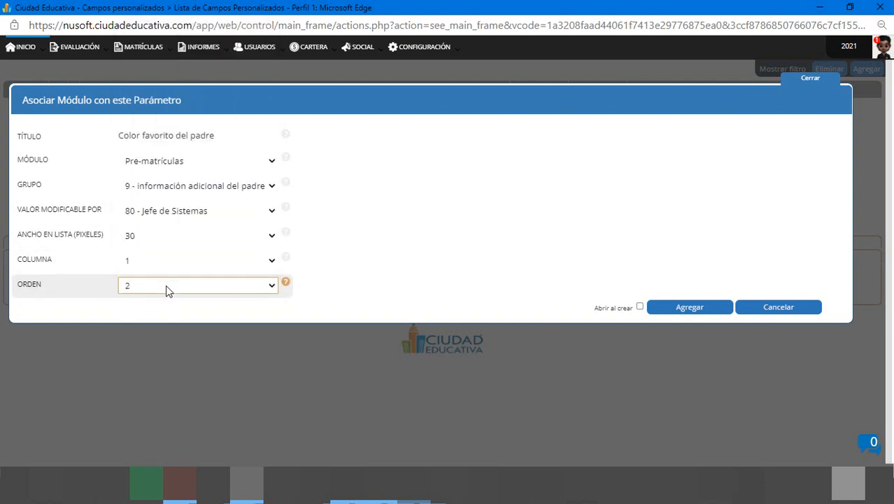
pyautogui.click(672, 308)
pyautogui.click(810, 79)
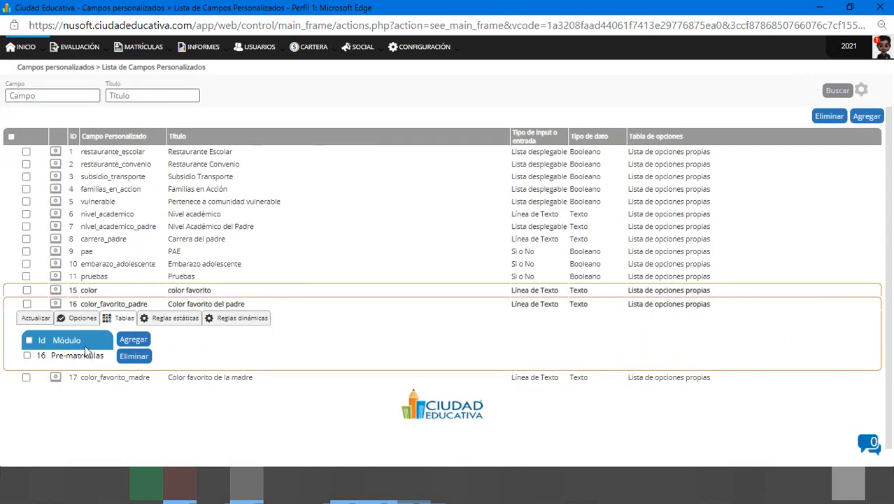
# Associate the mother's color field with Pre-matrículas, group 10 - información adicional de la madre, modifiable by 80 - Jefe de Sistemas, order 3
pyautogui.click(147, 376)
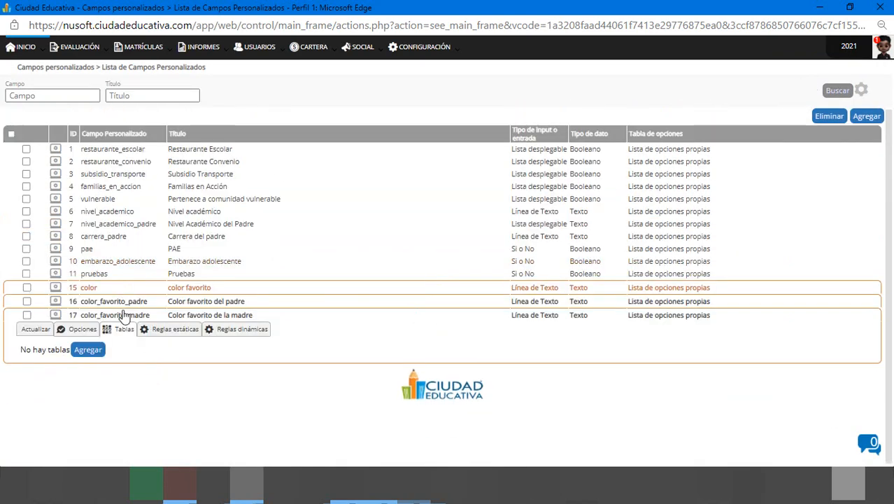
pyautogui.click(93, 350)
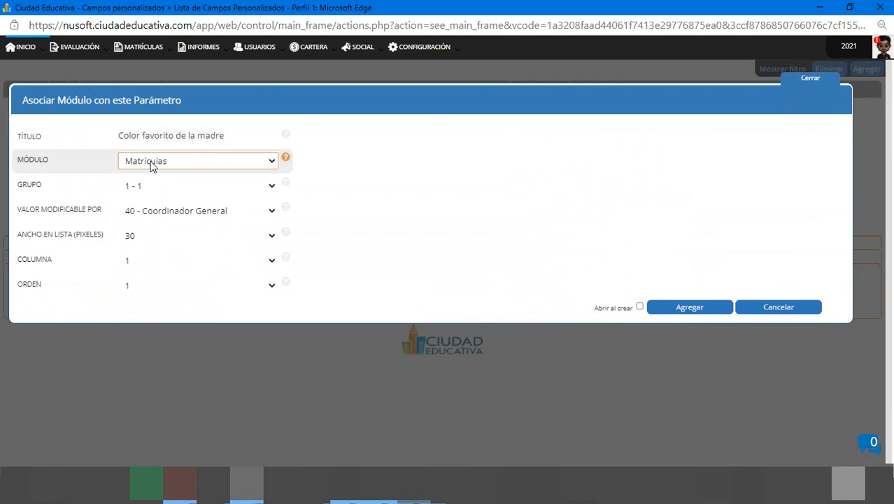
pyautogui.click(159, 161)
pyautogui.click(154, 192)
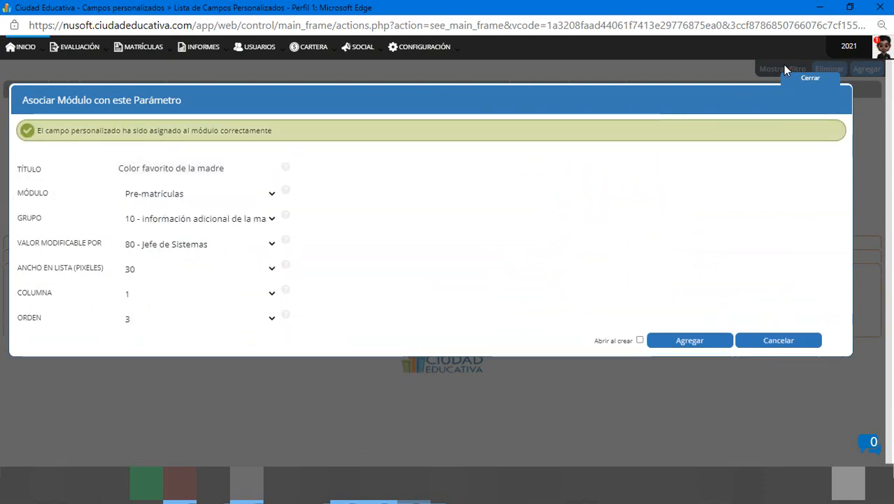
pyautogui.click(802, 84)
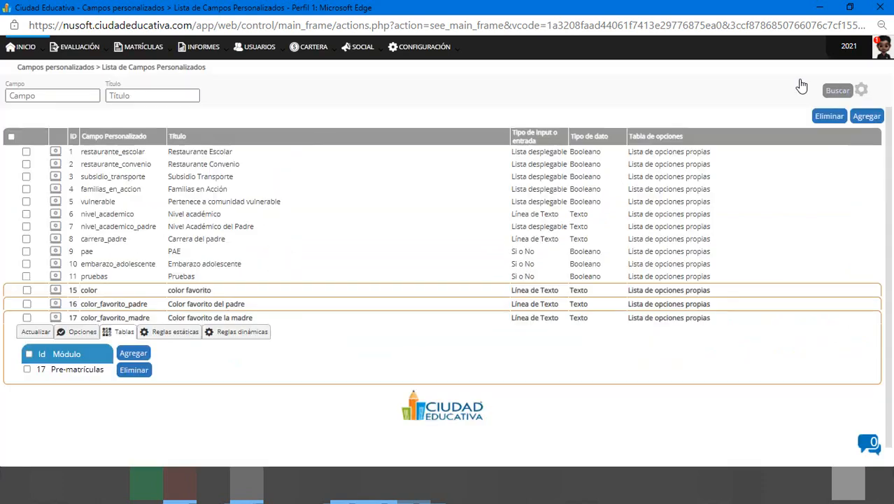
pyautogui.click(193, 319)
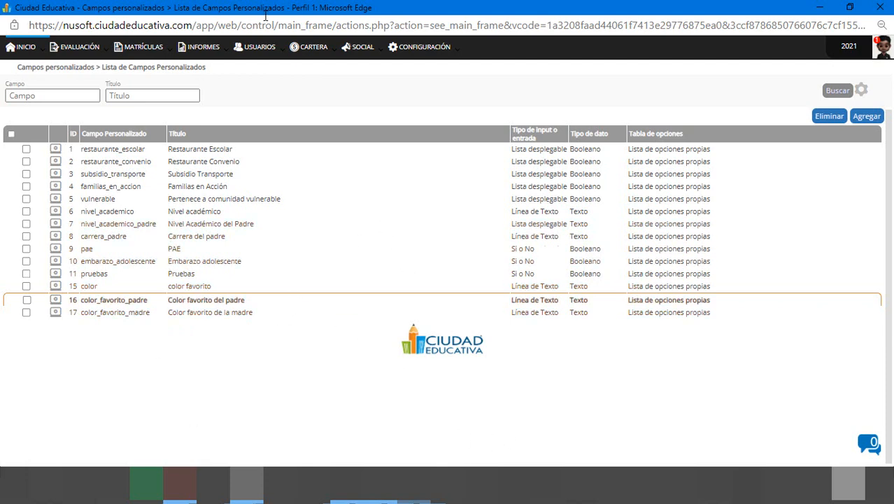
# Go to the Prematrículas module and list the pre-enrollments for academic period 2021
pyautogui.moveTo(133, 56)
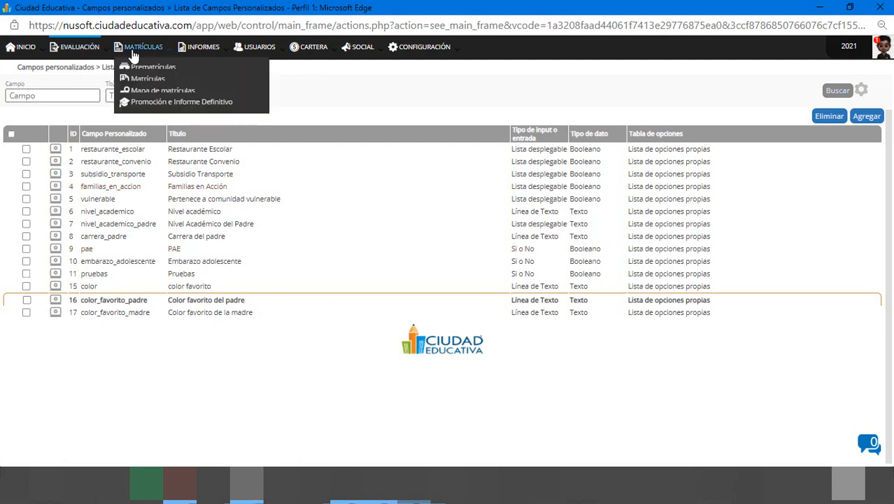
pyautogui.click(160, 69)
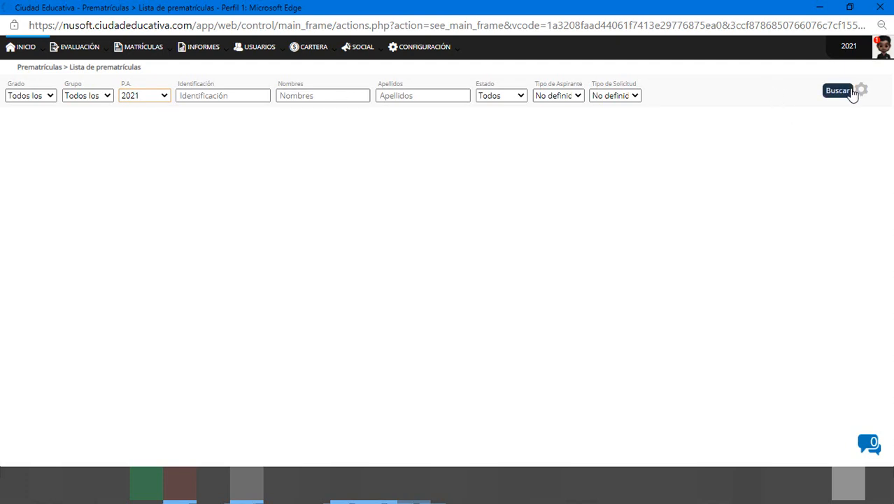
pyautogui.click(830, 89)
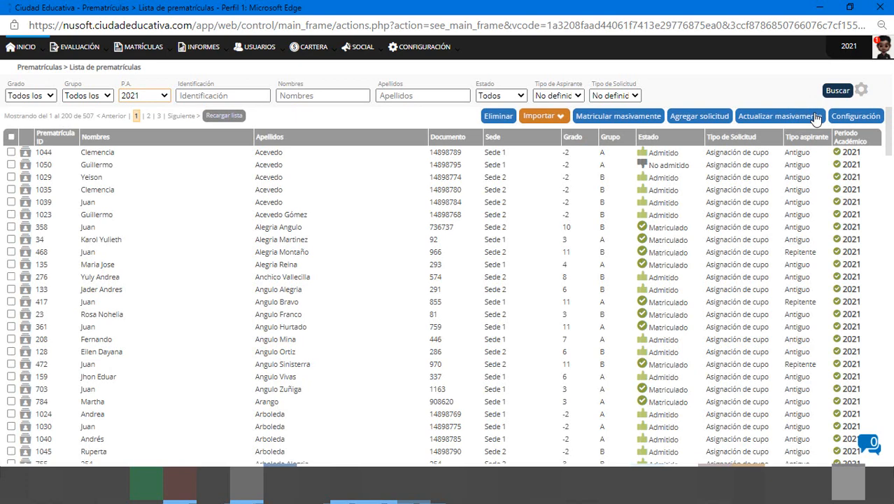
pyautogui.click(816, 119)
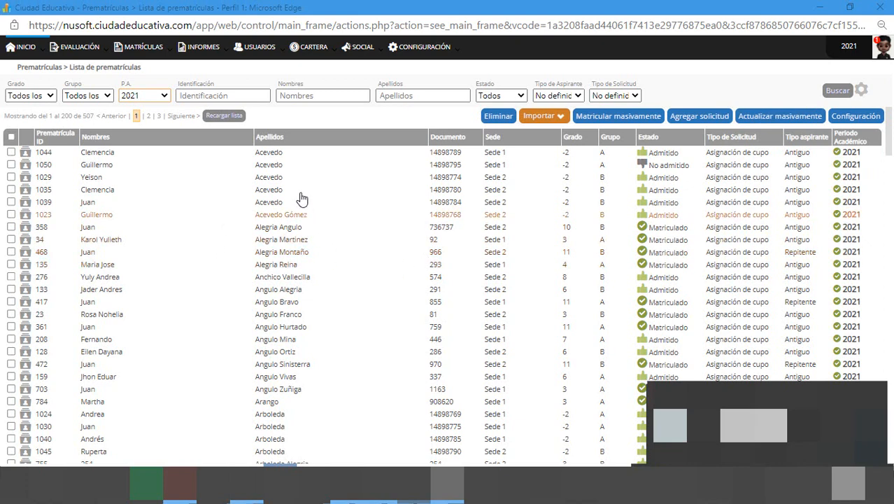
# Open the first listed student's pre-enrollment and show the favorite-color groups in its custom fields
pyautogui.click(266, 156)
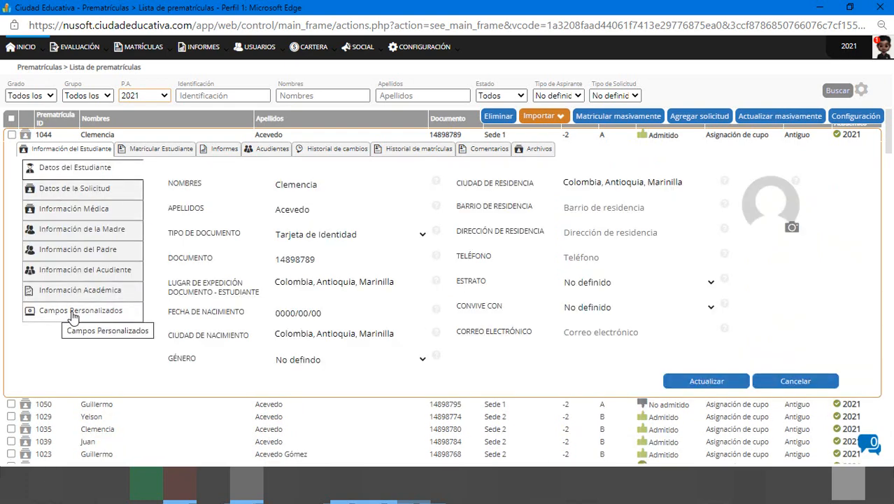
pyautogui.click(70, 314)
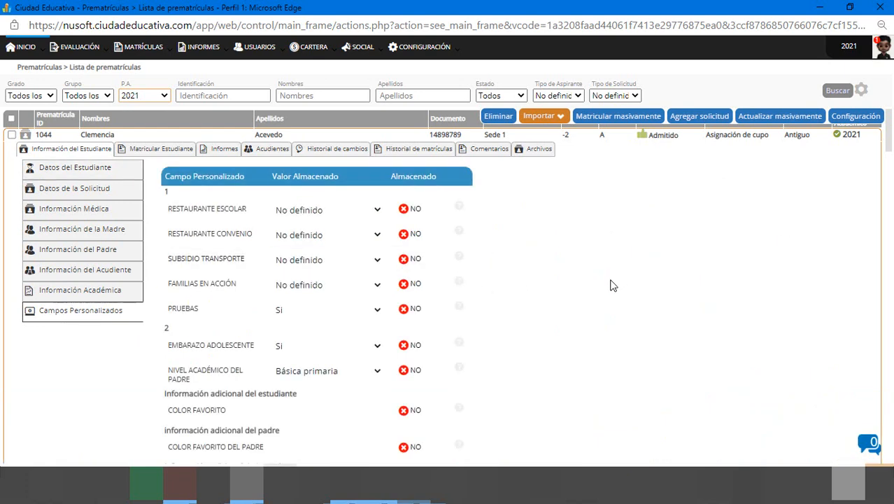
pyautogui.scroll(-3, 239, 262)
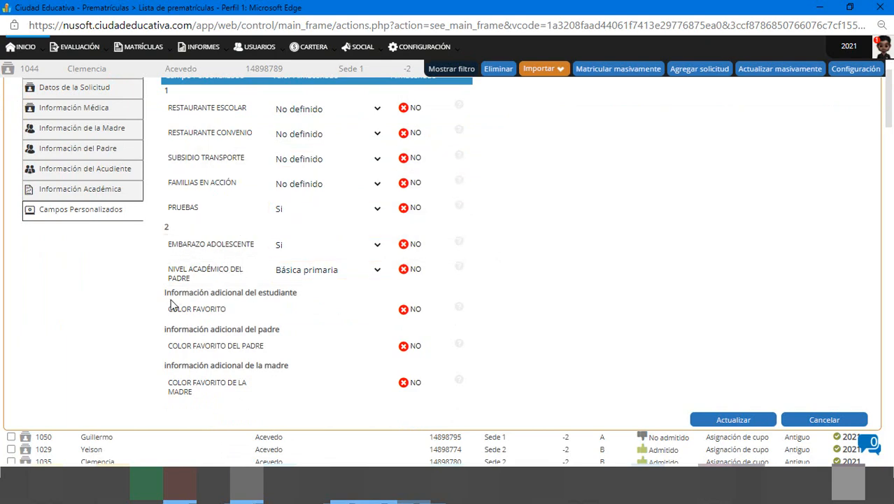
pyautogui.scroll(-2, 209, 294)
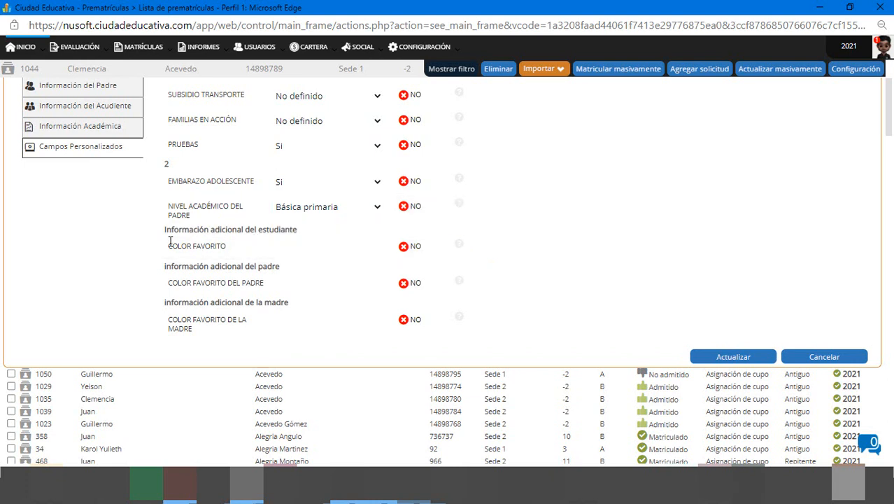
# Enter "rojo" as the student's favorite color and "verde" as the father's
pyautogui.click(294, 254)
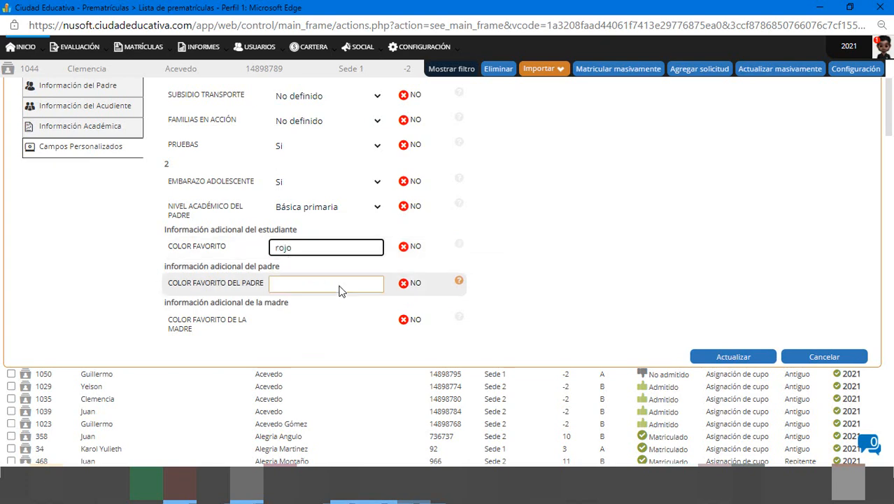
pyautogui.click(218, 266)
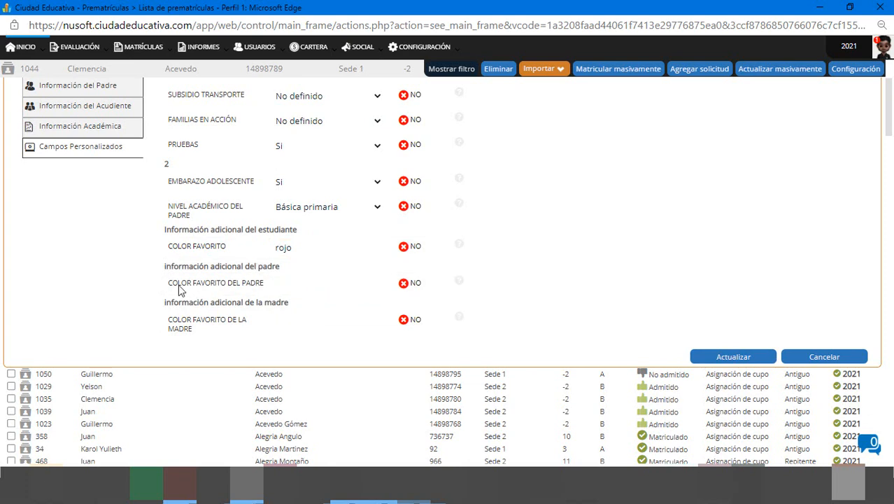
pyautogui.click(308, 285)
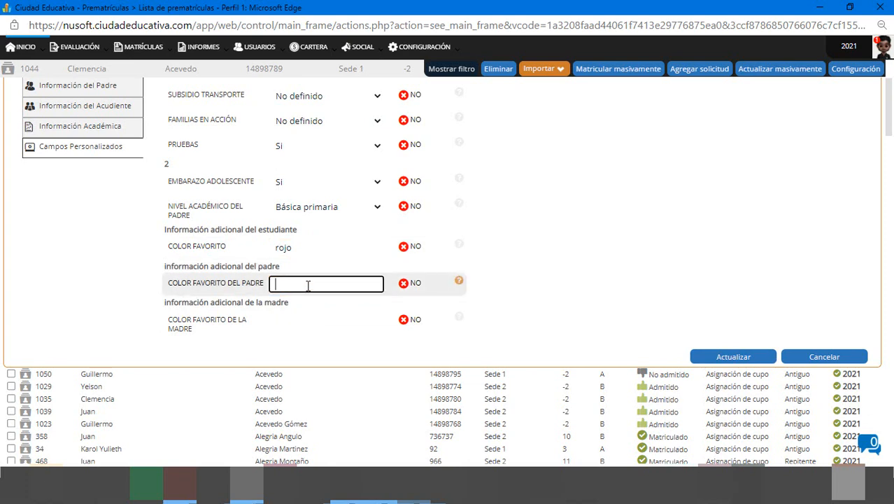
pyautogui.write('verde')
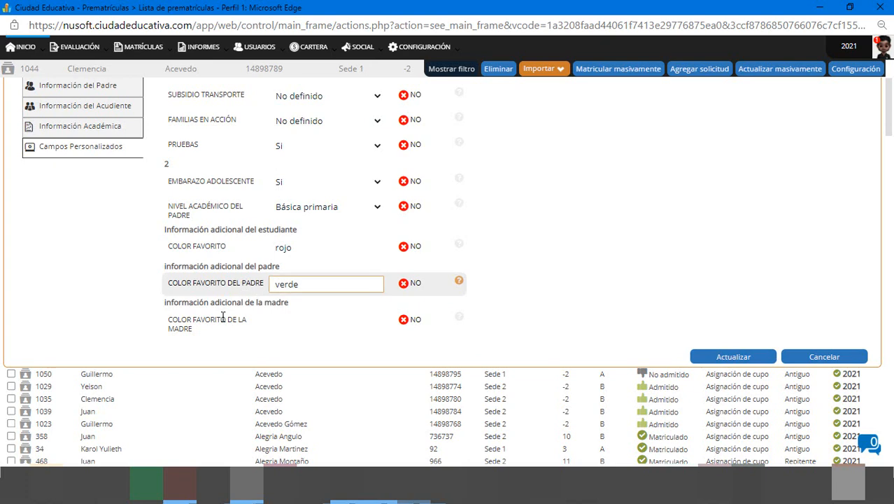
# Enter "azul" as the mother's favorite color and save the pre-enrollment's custom fields
pyautogui.click(221, 316)
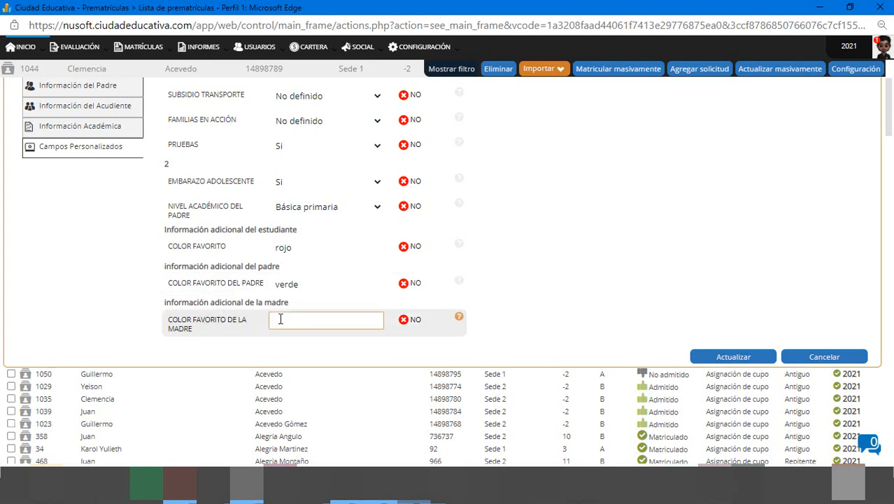
pyautogui.moveTo(166, 302); pyautogui.dragTo(175, 302)
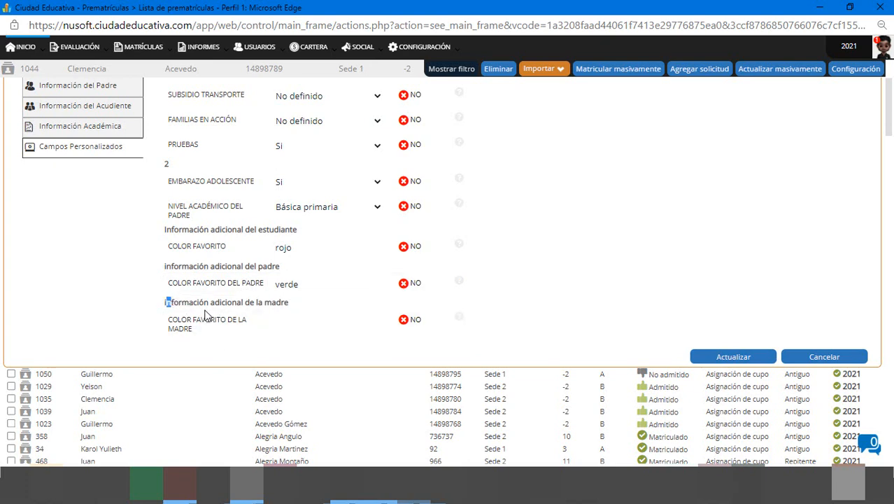
pyautogui.click(284, 324)
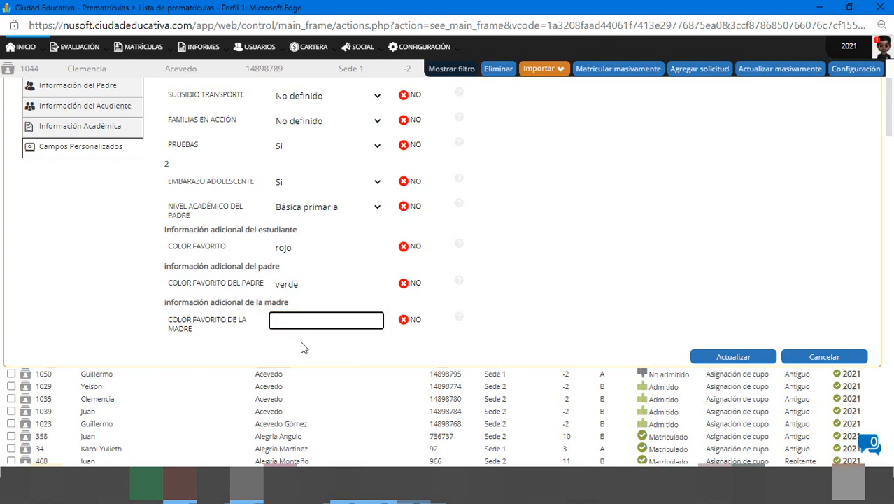
pyautogui.write('azul')
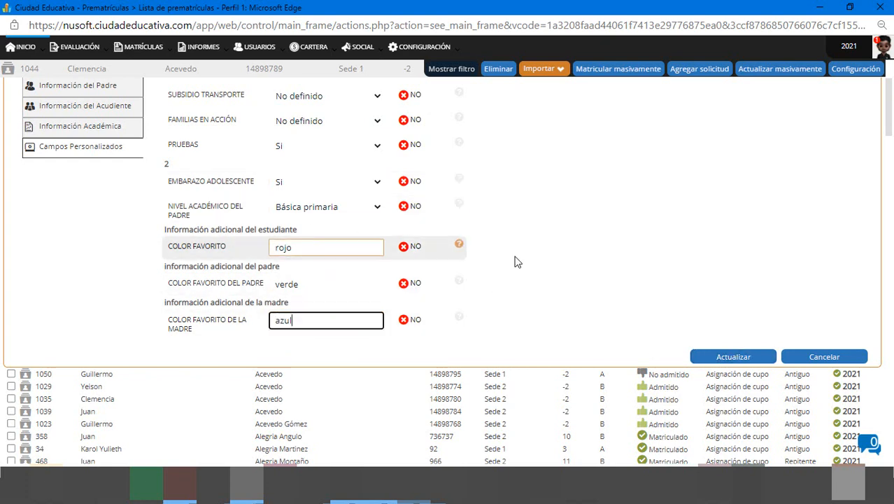
pyautogui.click(725, 359)
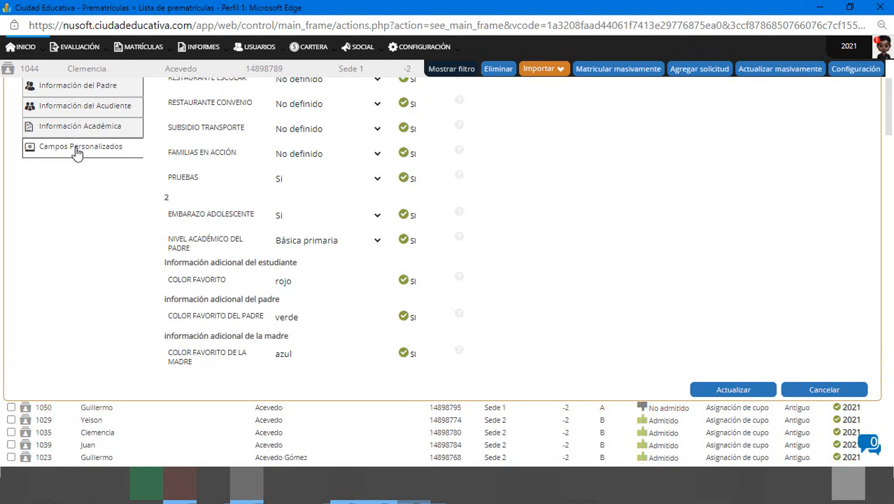
pyautogui.click(294, 280)
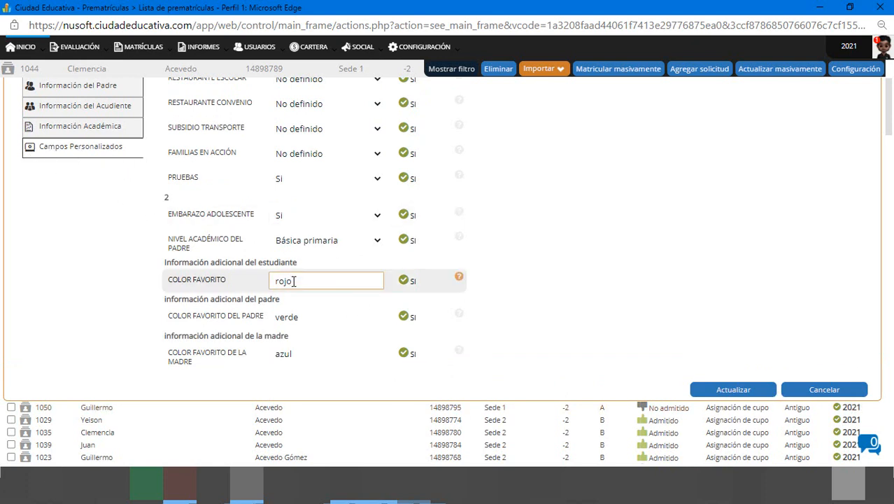